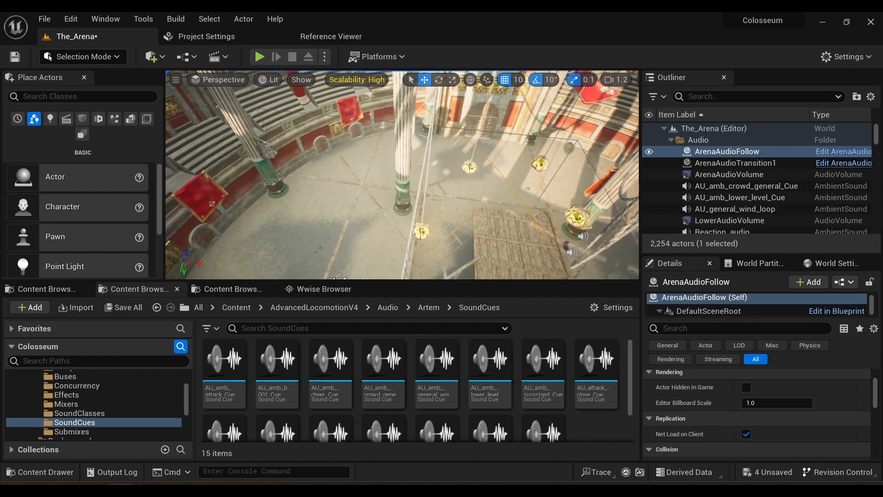
right_click_drag(403, 174, 552, 175)
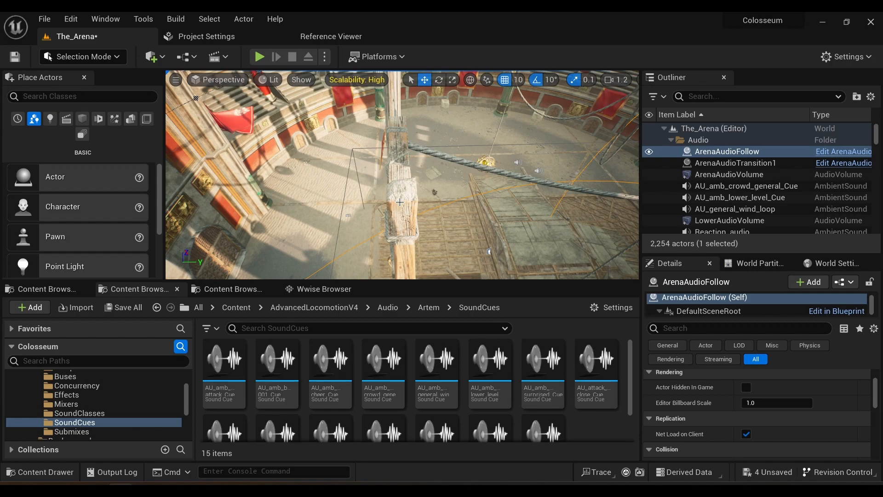
right_click_drag(403, 175, 488, 175)
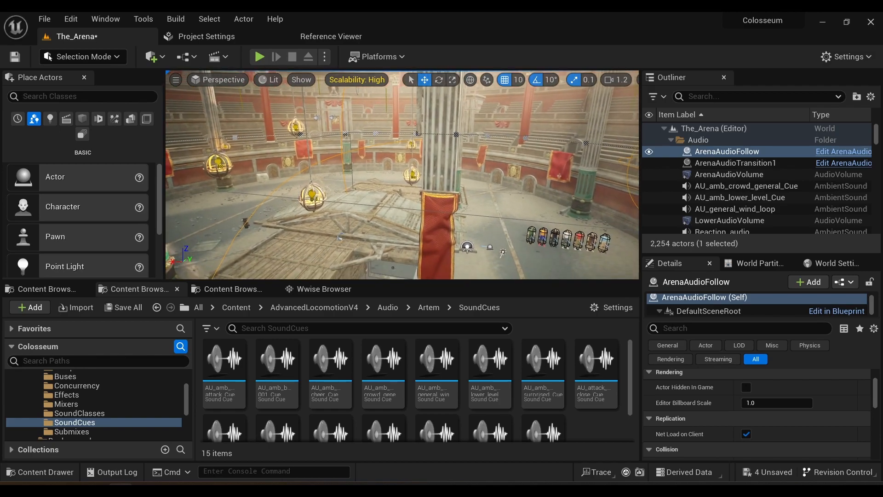
right_click_drag(402, 174, 352, 189)
right_click_drag(402, 175, 378, 208)
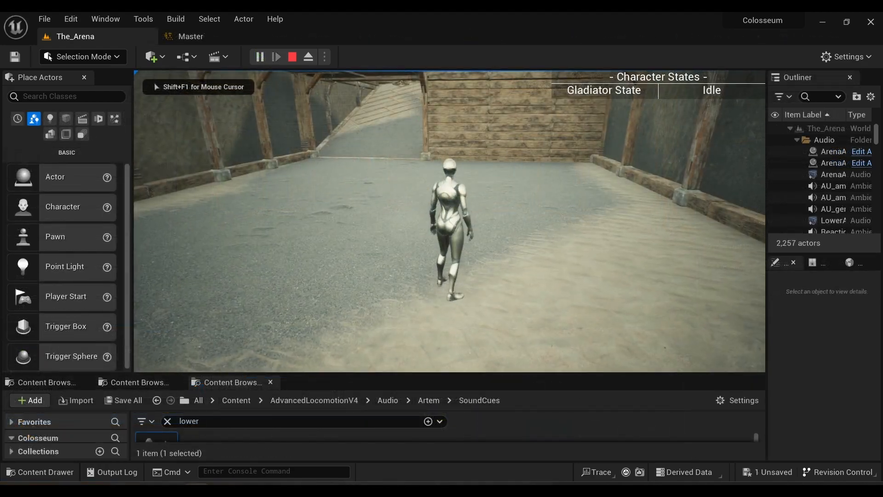
Run the character through the arena and down the ramp into the lower level during play, and release the mouse from the game.
key("w")
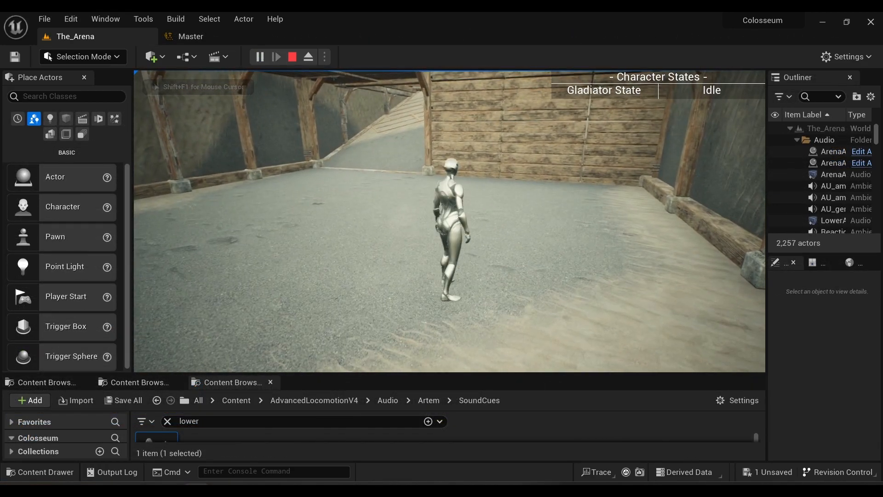
key("w")
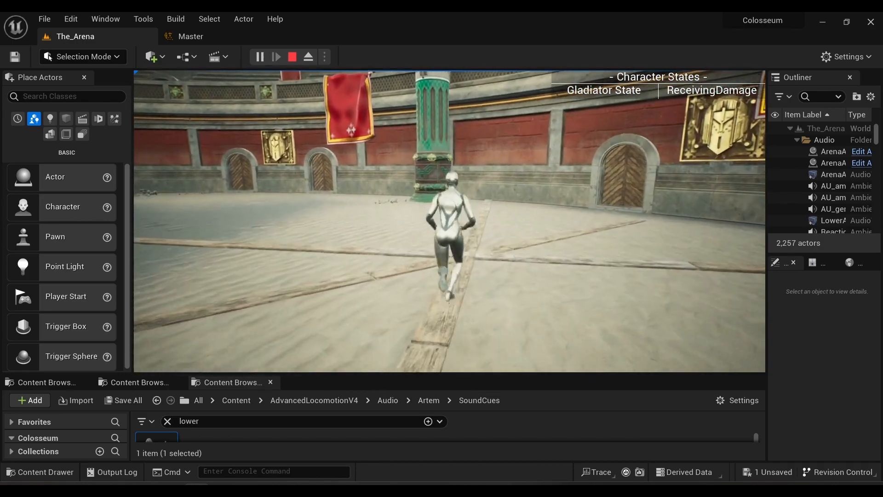
key("w")
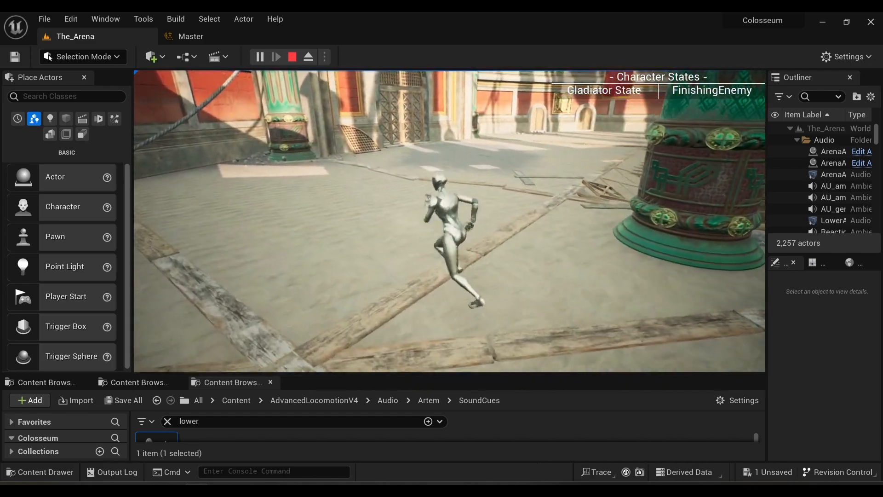
key("w")
key("w")
key("w")
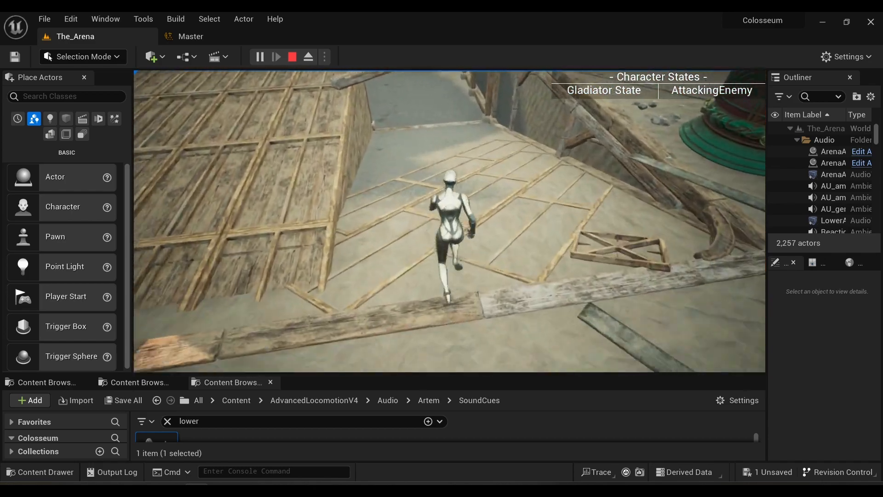
key("w")
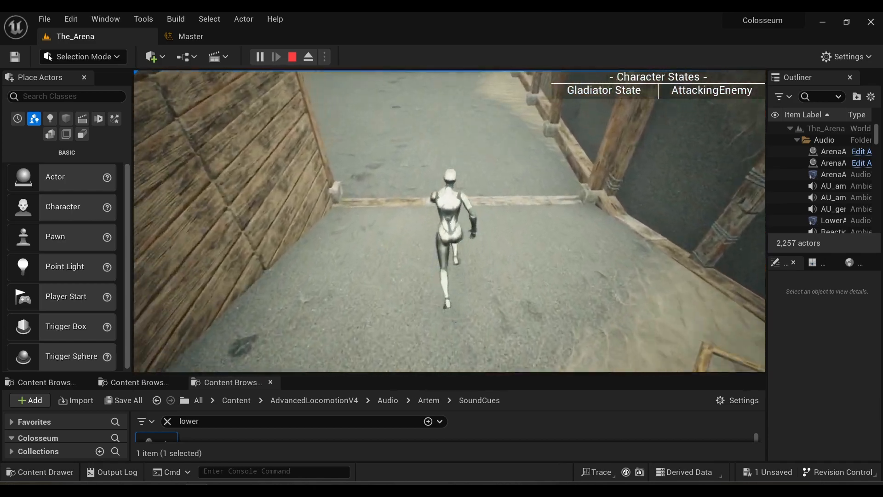
key("w")
key("w")
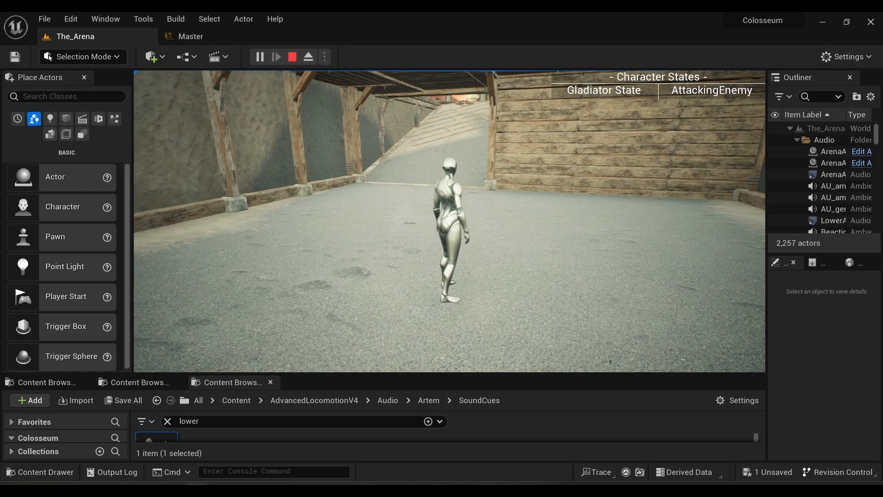
key("shift+F1")
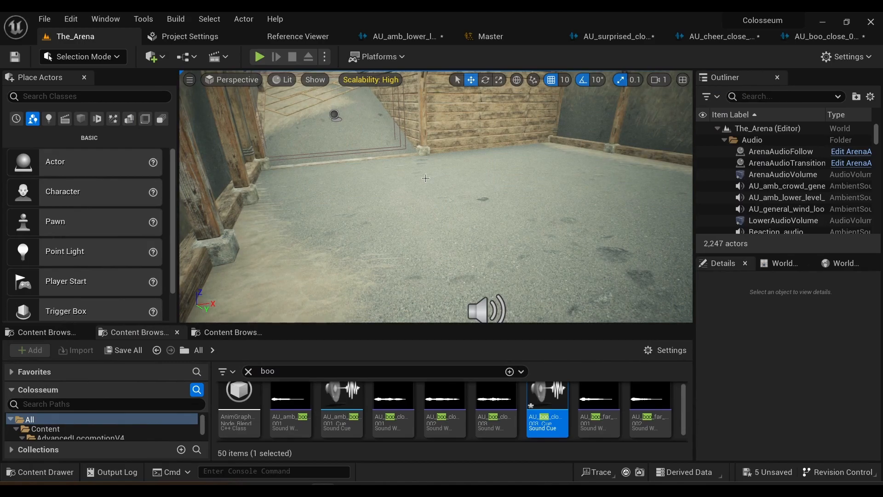
Inspect the placement of the ArenaAudioFollow and ArenaAudioTransition1 actors in the level.
right_click_drag(441, 186, 479, 216)
key("w")
mouse_move(407, 387)
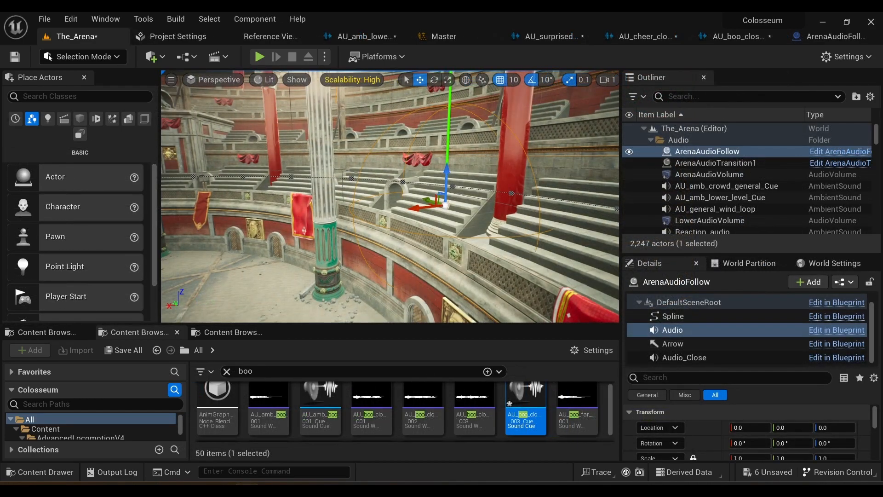
mouse_move(391, 197)
right_mouse_down()
mouse_move(388, 172)
mouse_move(394, 203)
right_mouse_up()
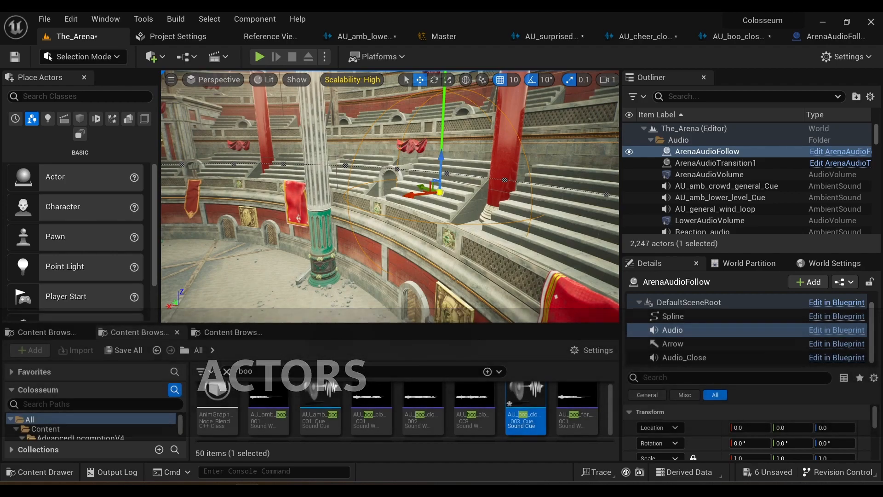
right_click_drag(448, 128, 483, 132)
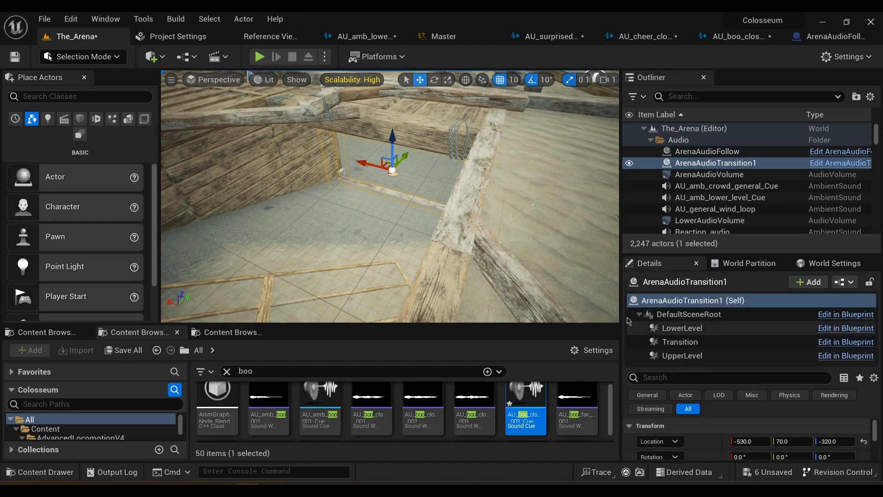
right_click_drag(543, 276, 511, 276)
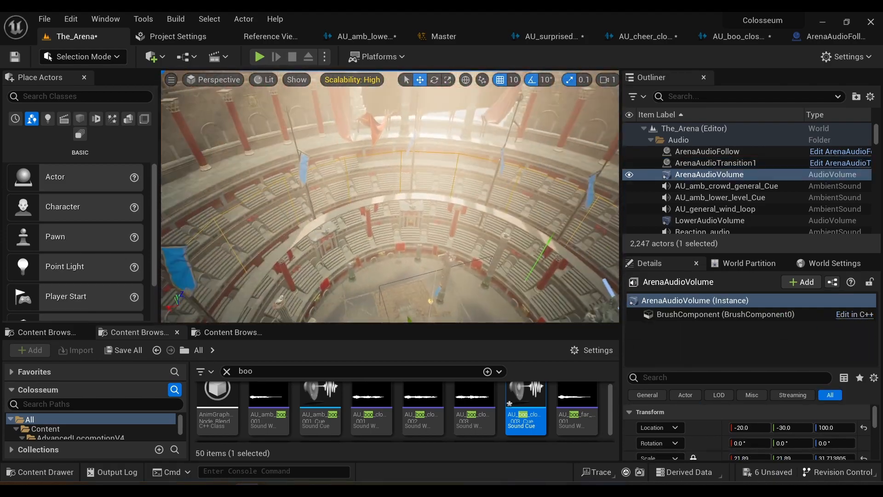
Switch the viewport to the Unlit view mode and inspect the extent of ArenaAudioVolume around the stands.
left_click(264, 79)
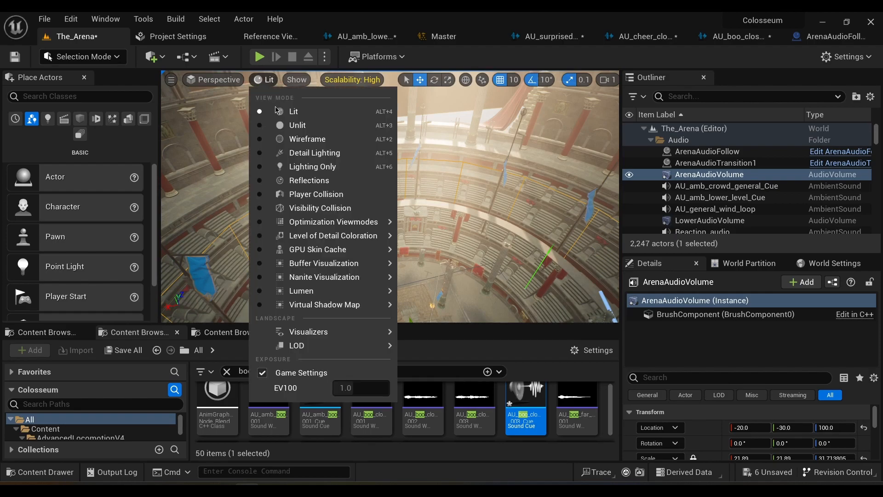
left_click(292, 126)
right_click_drag(310, 142, 524, 170)
right_click_drag(529, 200, 390, 186)
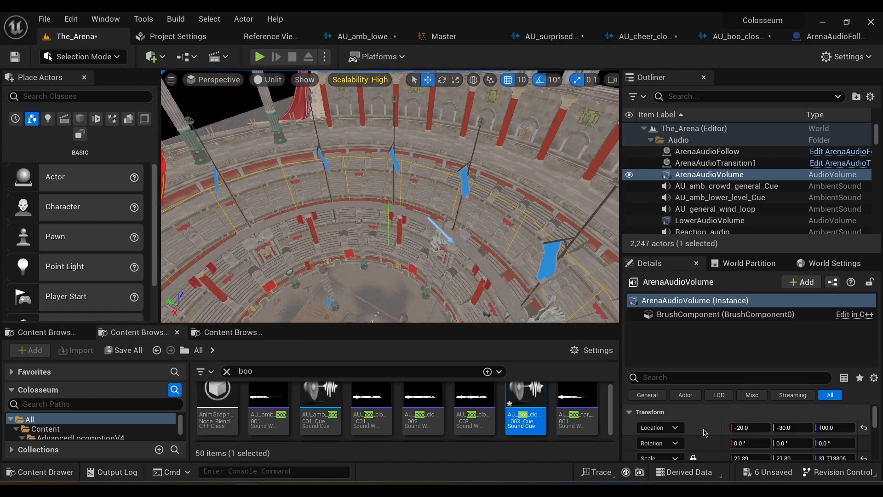
Review the reverb and ambient zone settings of ArenaAudioVolume.
scroll(760, 420, "down", 5)
scroll(760, 420, "down", 1)
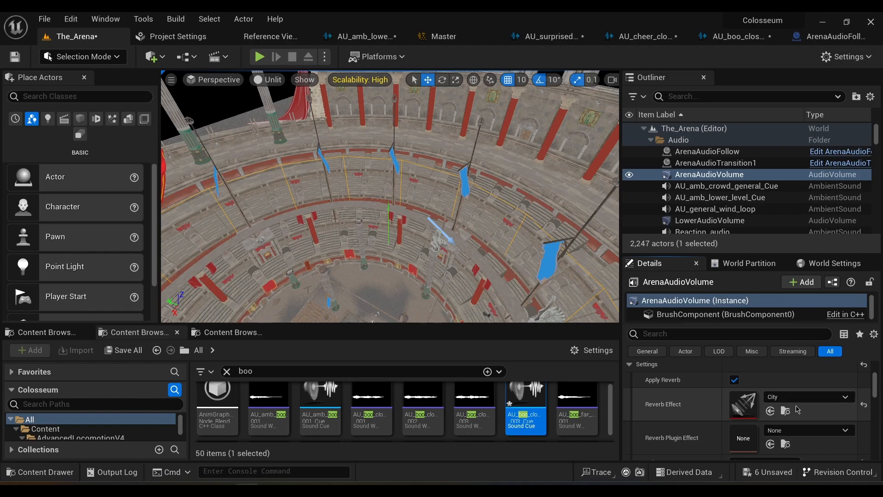
scroll(773, 402, "down", 3)
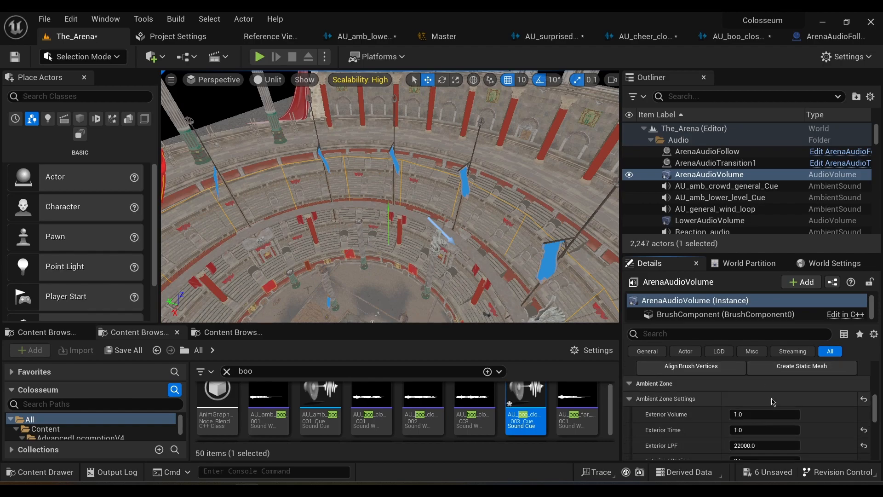
scroll(773, 402, "down", 1)
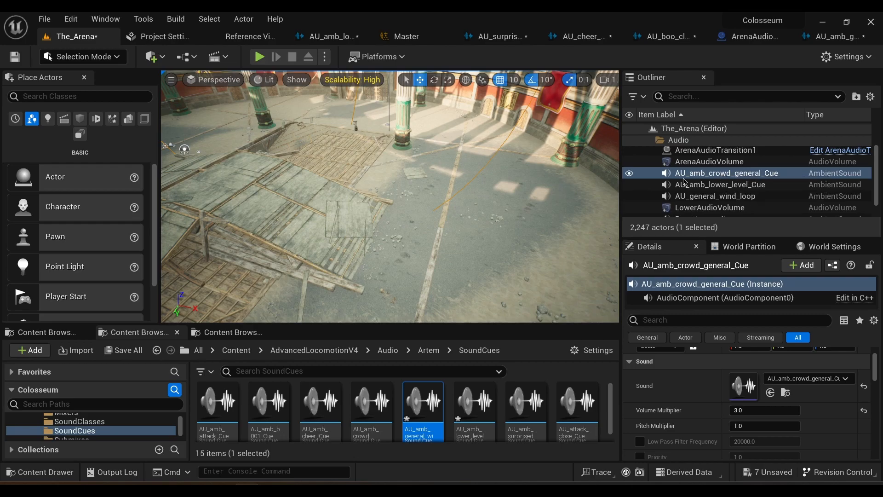
Locate the AU_amb_crowd_general_Cue and AU_amb_lower_level_Cue ambient sounds in the level and inspect their surroundings.
double_click(723, 173)
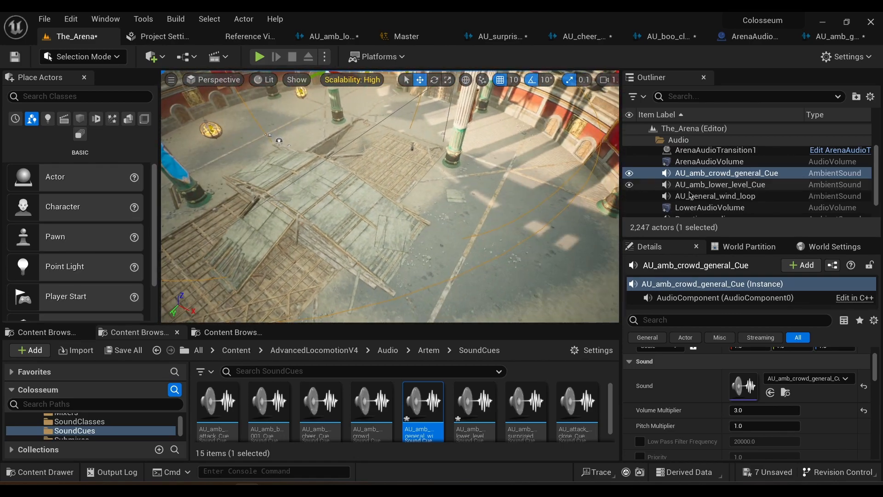
left_click(690, 185)
key("w")
right_click_drag(493, 200, 598, 170)
key("w")
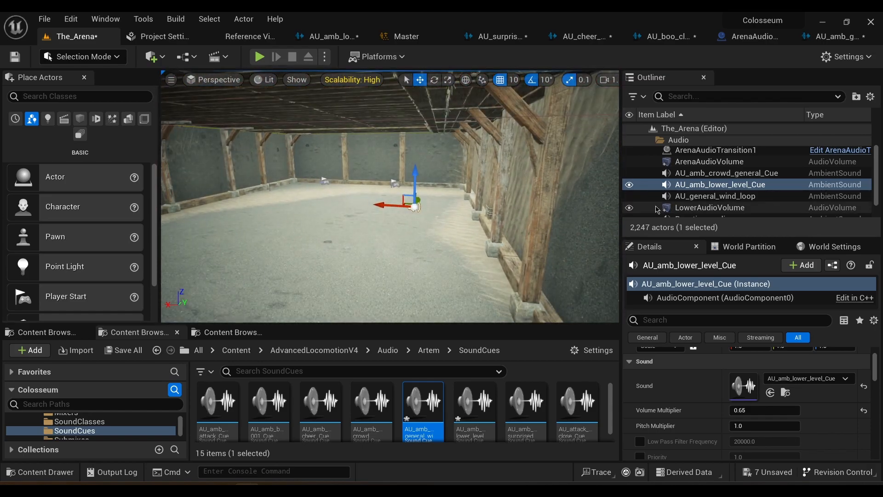
Locate the AU_general_wind_loop ambient sound and inspect its position above the wooden arena floor.
double_click(700, 196)
key("s")
right_click_drag(391, 193, 525, 218)
scroll(724, 184, "down", 1)
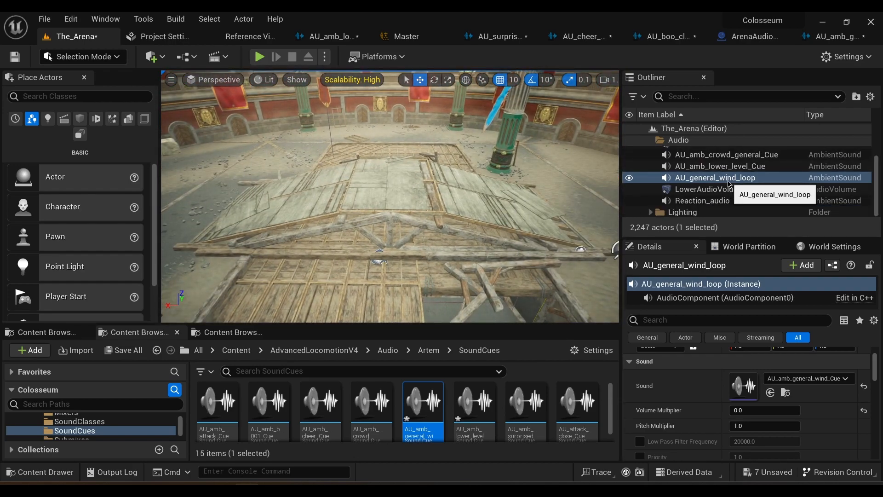
double_click(700, 189)
Select the Reaction_audio ambient sound, focus on it and inspect its position in the arena.
left_click(698, 201)
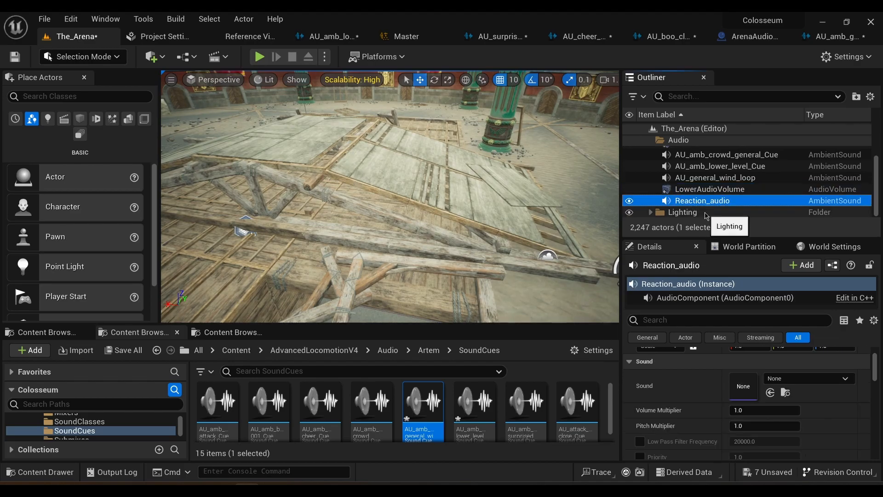
key("f")
key("w")
right_click_drag(391, 207, 465, 226)
key("w")
key("s")
key("a")
right_click_drag(442, 195, 492, 200)
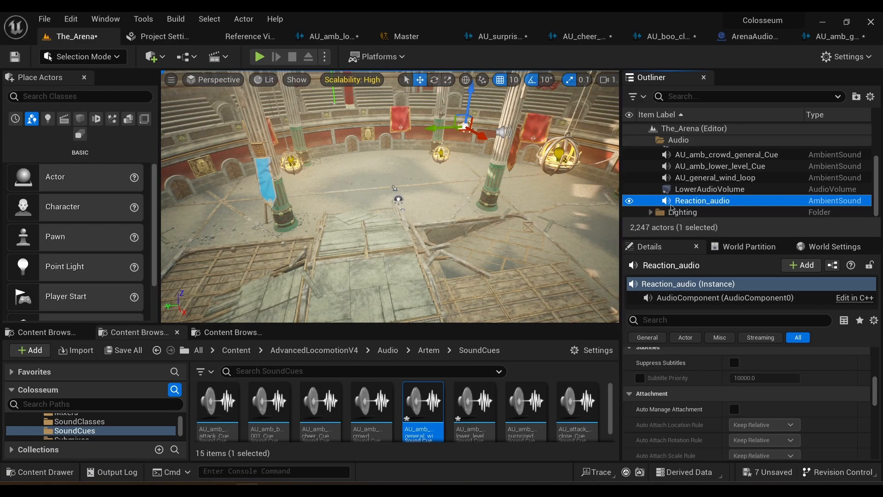
Select LowerAudioVolume, focus on it and inspect the underground room it covers.
left_click(693, 189)
key("f")
key("w")
right_click_drag(390, 197, 471, 248)
key("s")
key("w")
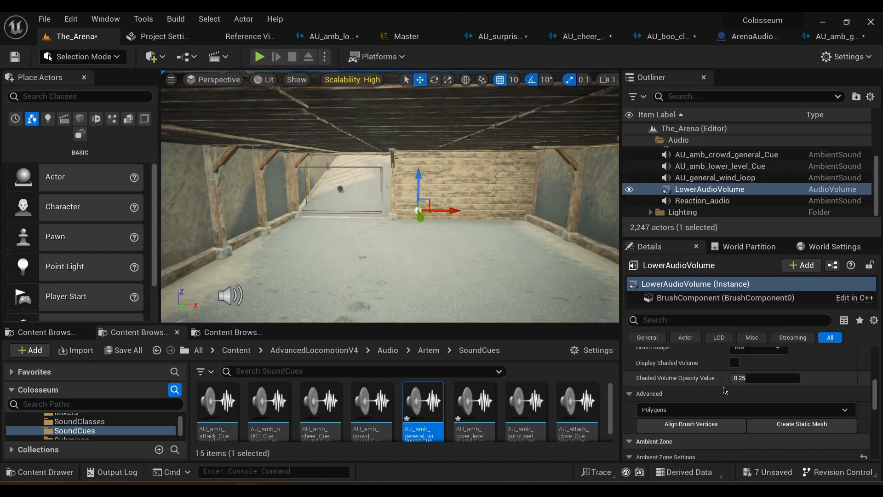
Review the reverb settings and the exterior and interior ambient zone values of LowerAudioVolume.
scroll(732, 391, "down", 8)
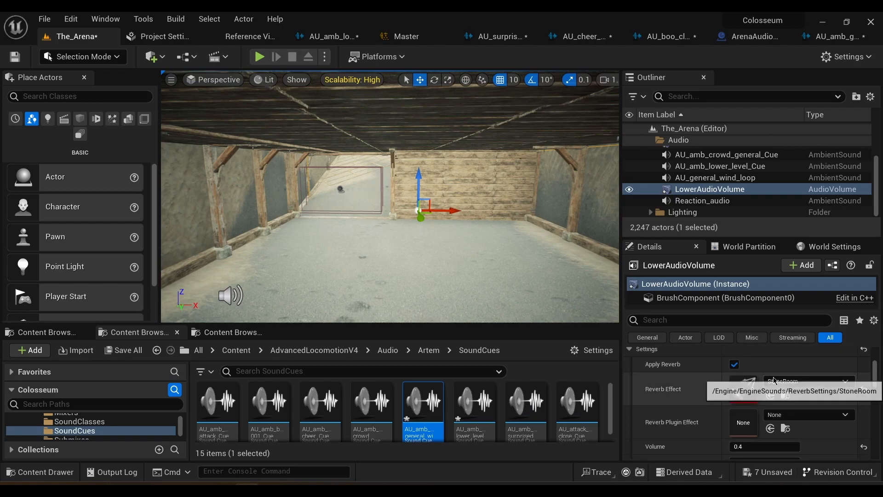
scroll(759, 387, "up", 6)
scroll(788, 384, "down", 2)
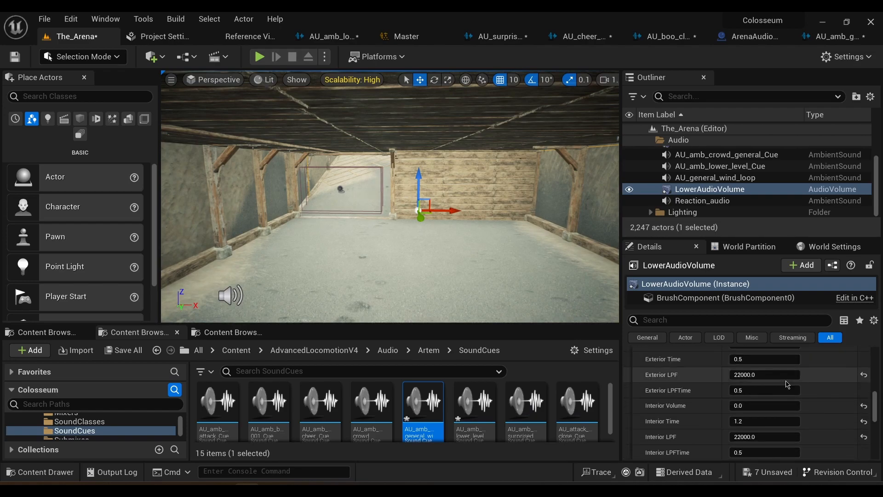
scroll(785, 381, "up", 1)
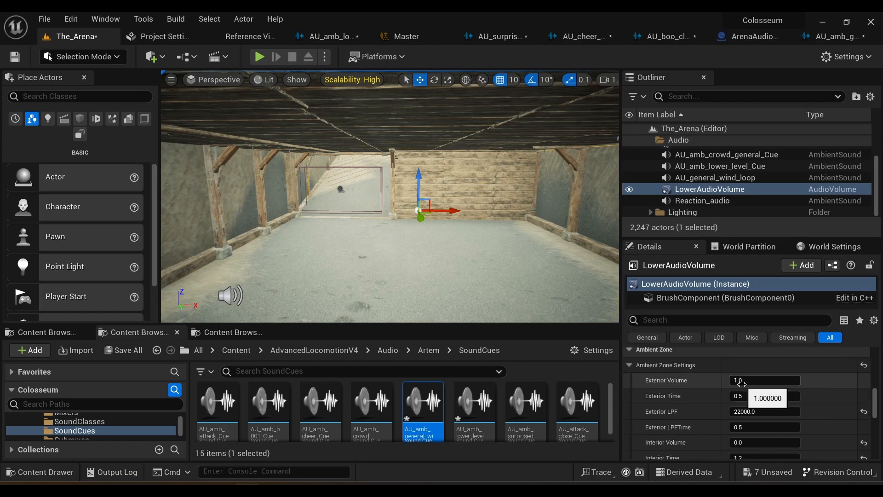
scroll(706, 385, "down", 3)
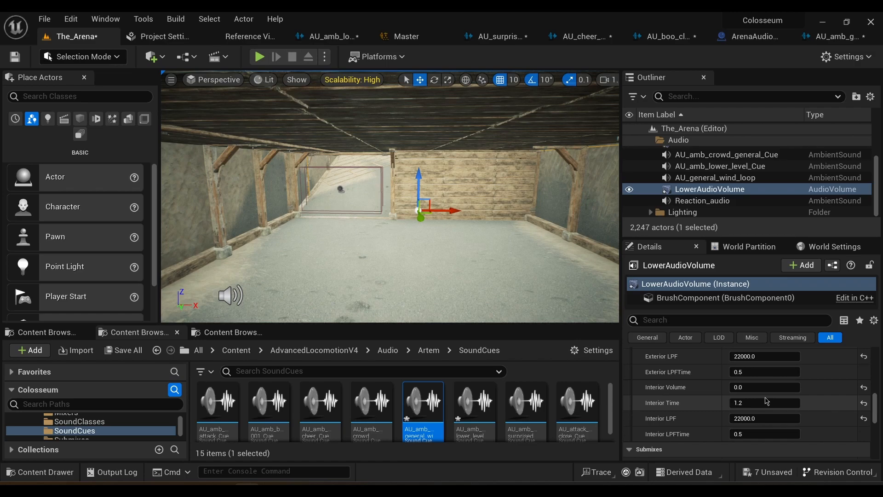
scroll(767, 402, "up", 2)
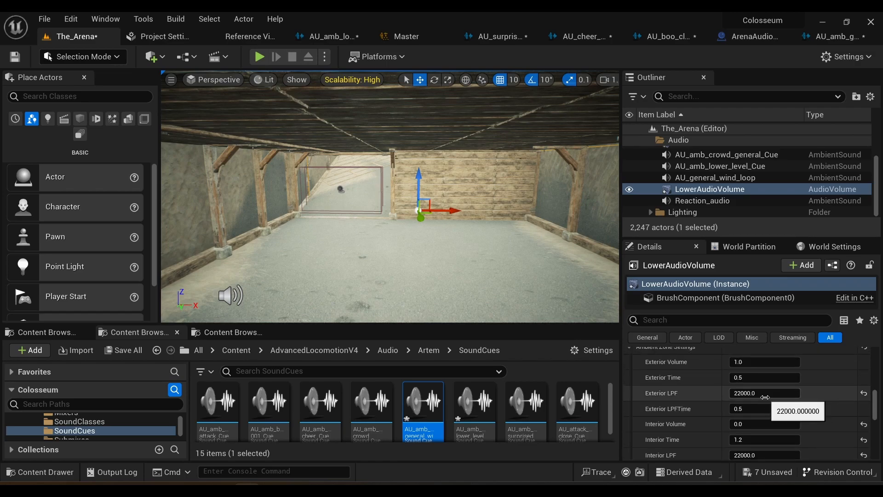
scroll(765, 397, "up", 1)
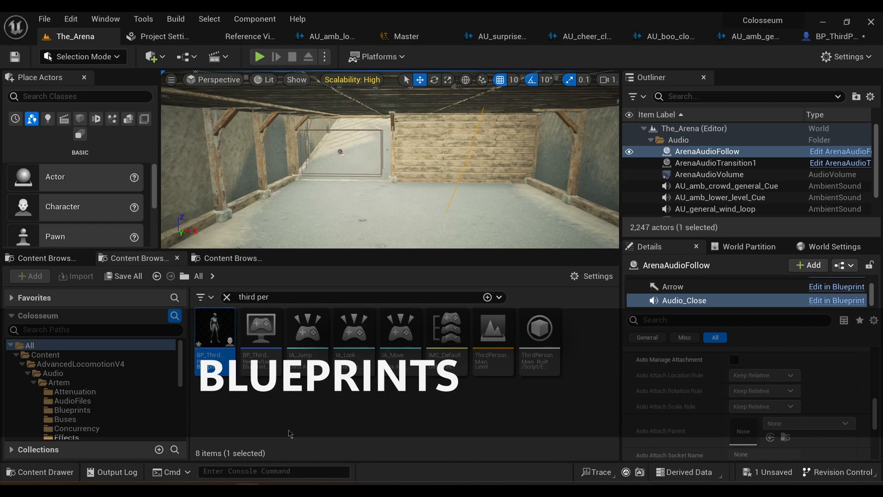
Open the BP_ThirdPersonCharacter blueprint and bring up its Event Graph.
double_click(224, 357)
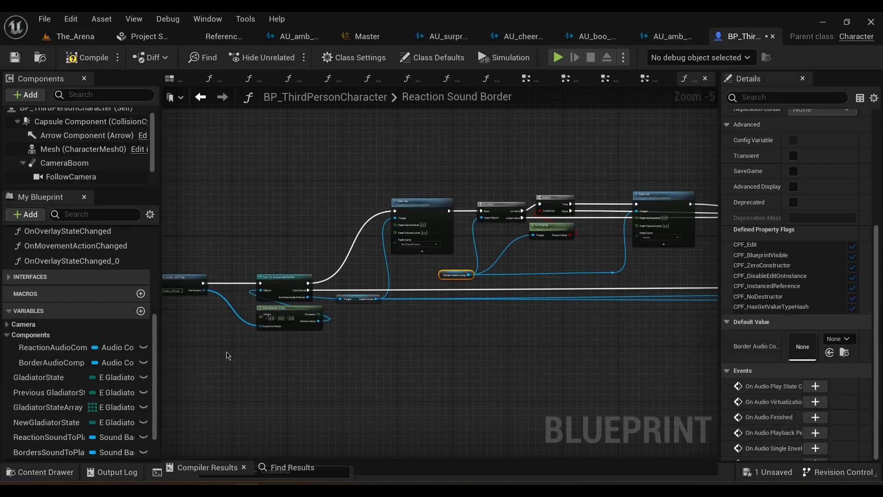
right_click_drag(225, 352, 429, 349)
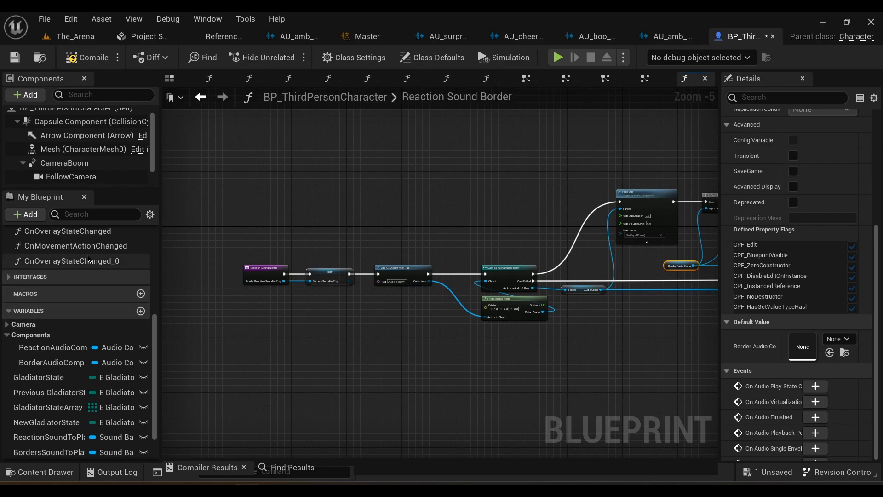
scroll(48, 272, "up", 5)
double_click(42, 250)
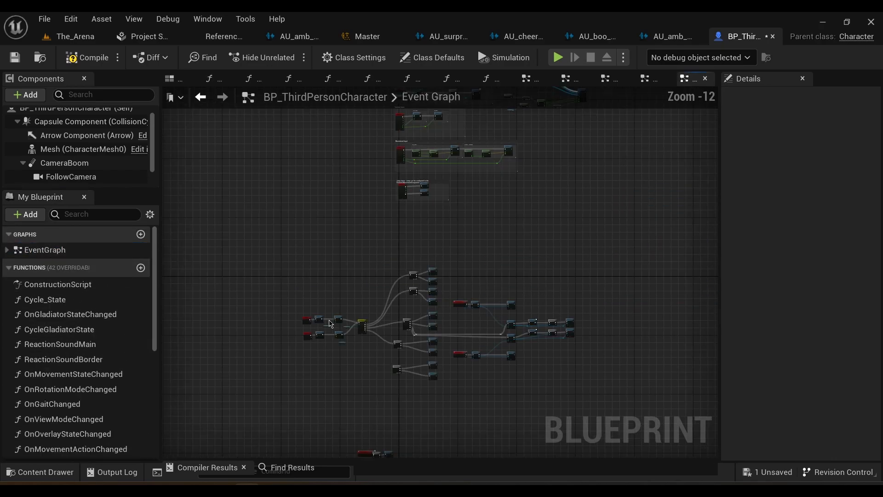
Examine the Mouse Wheel Up and Mouse Wheel Down nodes that cycle the gladiator state in the Event Graph.
scroll(499, 407, "up", 9)
right_click_drag(499, 406, 502, 405)
mouse_move(222, 207)
right_mouse_down()
mouse_move(227, 270)
mouse_move(218, 205)
right_mouse_up()
scroll(228, 269, "up", 2)
right_click_drag(476, 252, 449, 264)
scroll(529, 260, "down", 1)
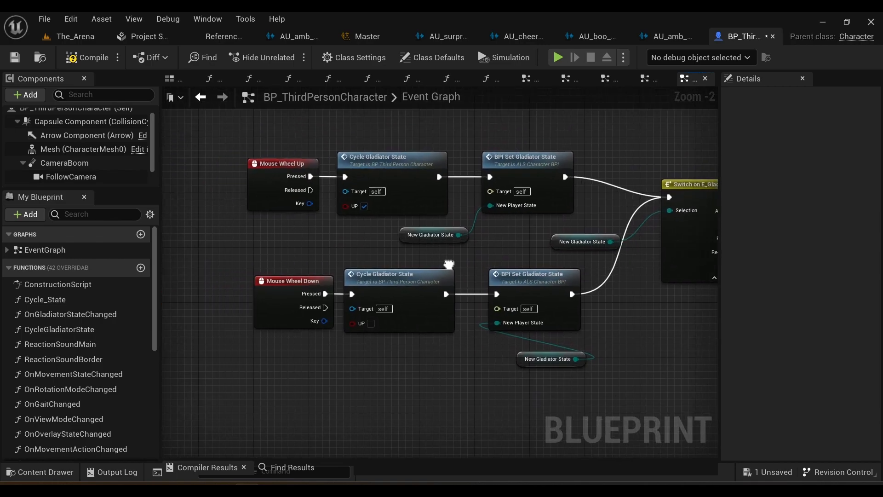
Follow the Switch on E_GladiatorState outputs to the Sequence nodes that trigger the crowd reaction sounds.
right_click_drag(348, 255, 258, 240)
right_click_drag(529, 295, 368, 279)
right_click_drag(536, 318, 388, 368)
right_click_drag(515, 227, 469, 350)
right_click_drag(525, 229, 481, 341)
right_click_drag(505, 259, 561, 154)
right_click_drag(375, 237, 342, 291)
scroll(339, 270, "down", 2)
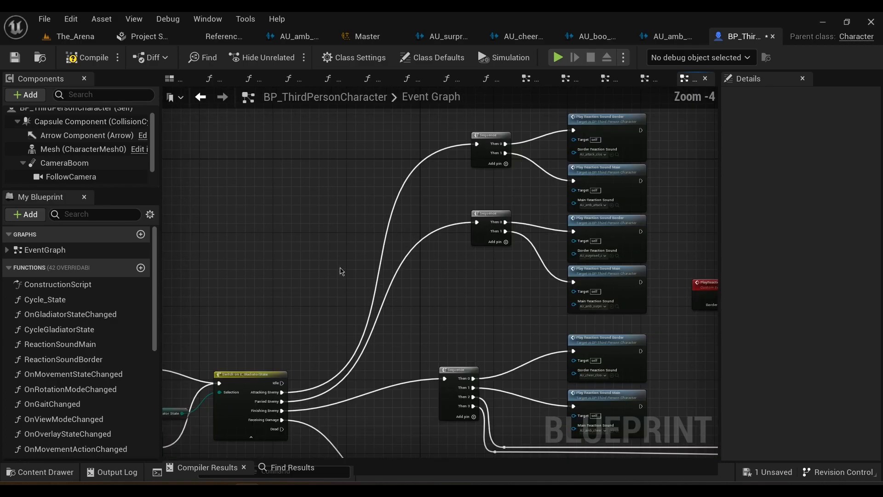
right_click_drag(445, 278, 427, 281)
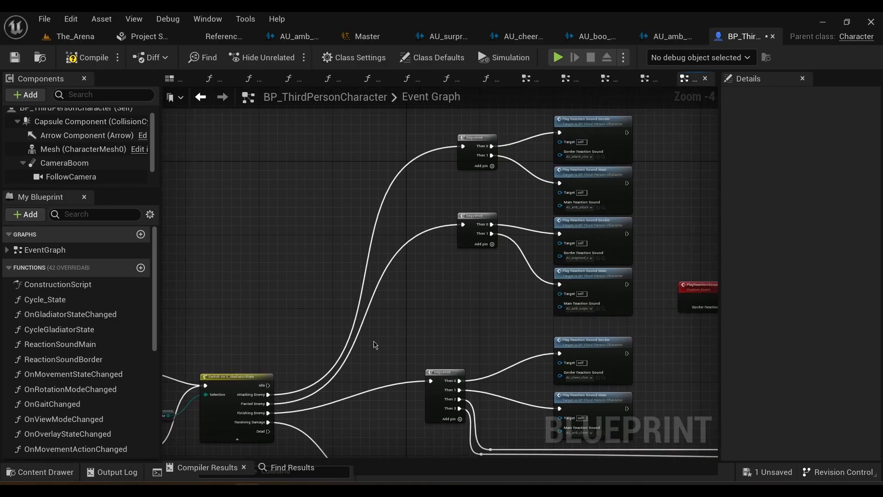
right_click_drag(450, 318, 417, 313)
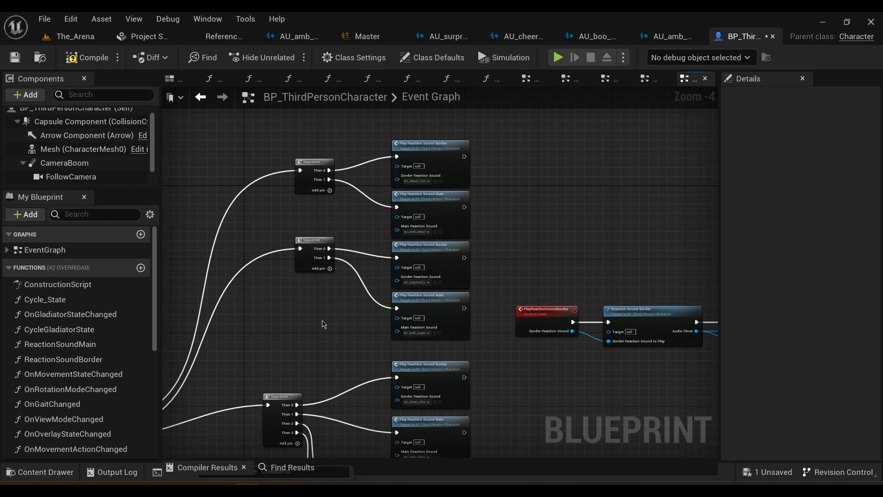
Examine the Play Reaction Sound Border and Play Reaction Sound Main calls for the attack and surprised reactions.
right_click_drag(316, 335, 329, 408)
scroll(334, 261, "up", 3)
right_click_drag(343, 239, 269, 256)
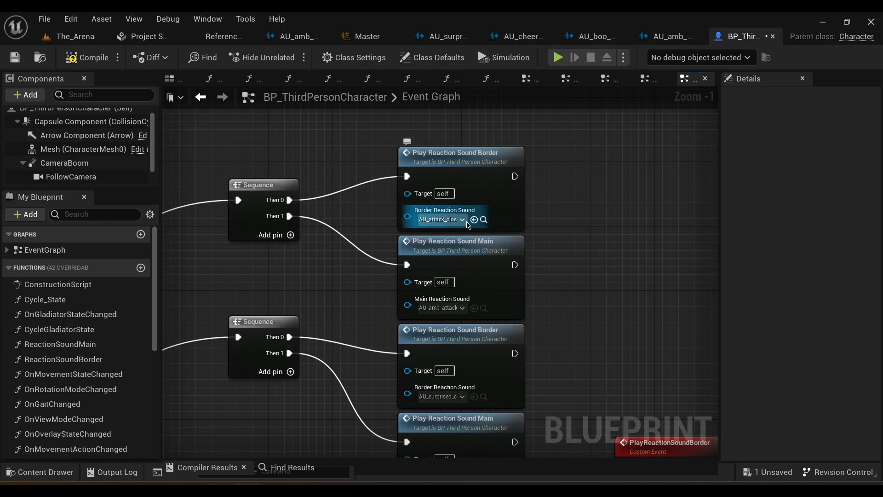
right_click_drag(355, 218, 416, 244)
scroll(416, 244, "down", 1)
mouse_move(629, 335)
right_mouse_down()
mouse_move(499, 249)
mouse_move(443, 276)
right_mouse_up()
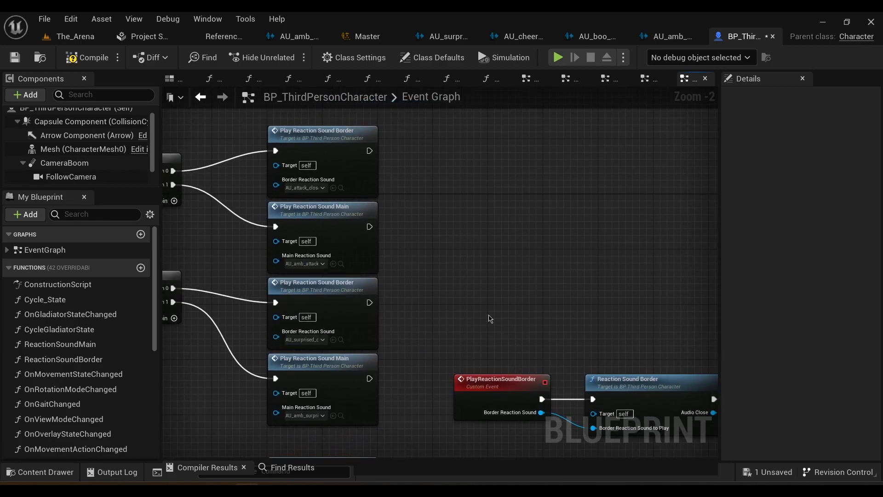
right_click_drag(489, 315, 434, 212)
mouse_move(427, 250)
right_mouse_down()
mouse_move(525, 275)
mouse_move(504, 240)
mouse_move(426, 215)
mouse_move(460, 305)
right_mouse_up()
right_click_drag(332, 186, 383, 275)
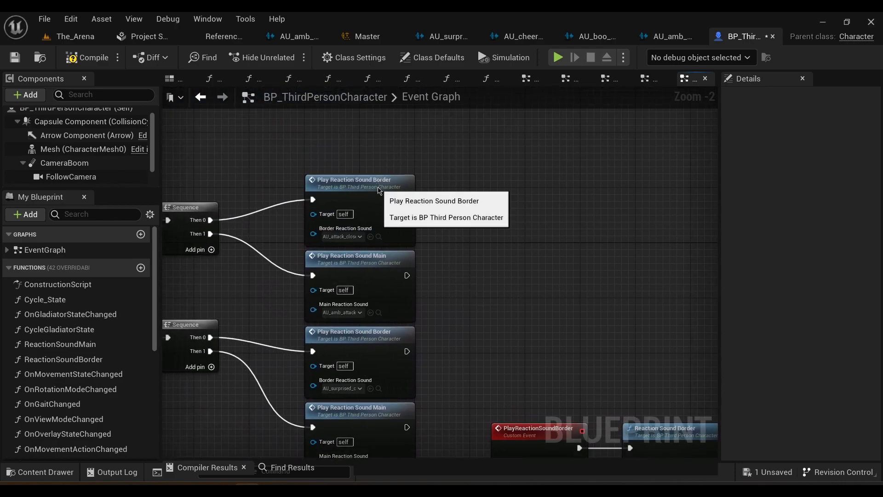
Go to the PlayReactionSoundBorder custom event and examine its Reaction Sound Border, Fade In and Spawn Sound Attached connections.
double_click(380, 189)
scroll(407, 274, "down", 2)
scroll(407, 273, "down", 2)
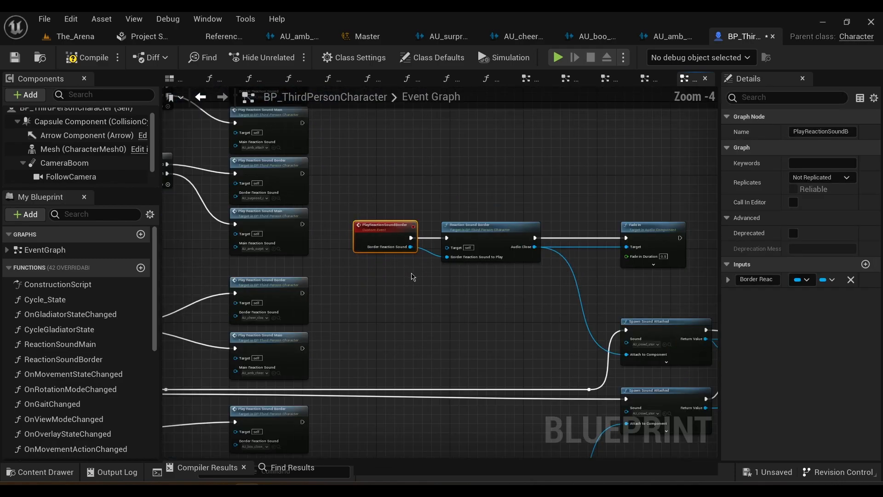
right_click_drag(462, 275, 469, 317)
right_click_drag(533, 316, 424, 292)
right_click_drag(421, 347, 507, 283)
scroll(480, 276, "up", 1)
scroll(481, 276, "up", 1)
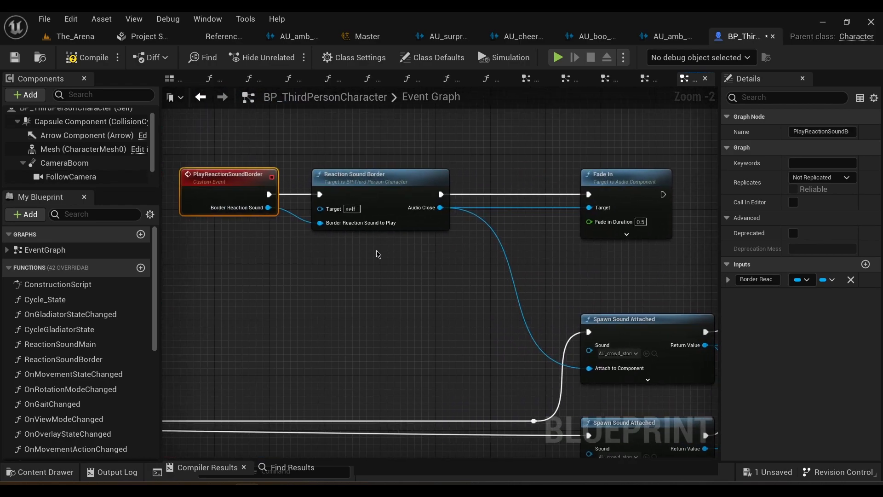
right_click_drag(271, 317, 331, 353)
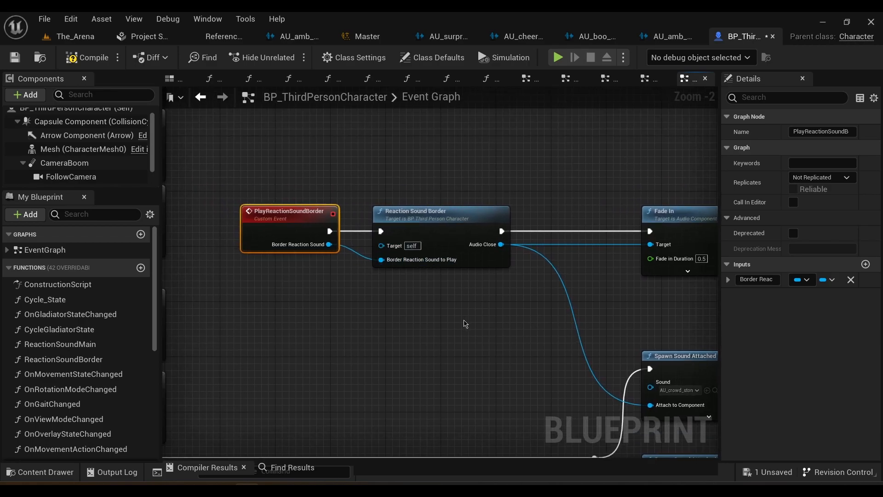
right_click_drag(462, 322, 377, 265)
Inspect the PlayReactionSoundMain custom event with its Reaction Sound Main call, and return to the PlayReactionSoundBorder chain.
scroll(495, 323, "down", 2)
right_click_drag(495, 322, 306, 212)
right_click_drag(472, 341, 605, 311)
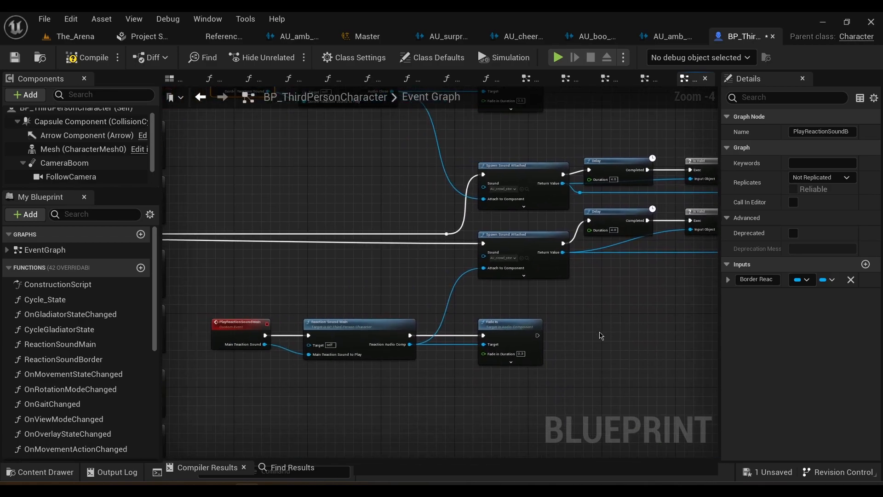
right_click_drag(407, 378, 405, 326)
scroll(400, 327, "up", 3)
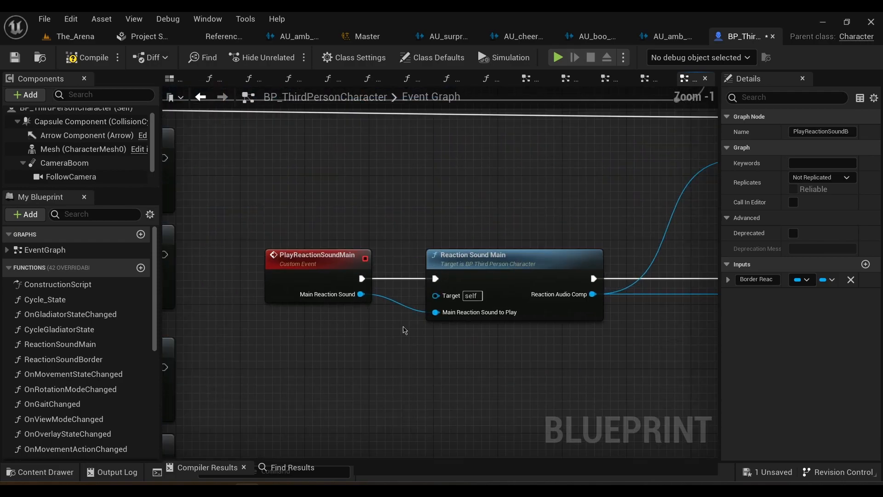
scroll(546, 302, "down", 2)
right_click_drag(546, 301, 391, 450)
right_click_drag(346, 280, 431, 323)
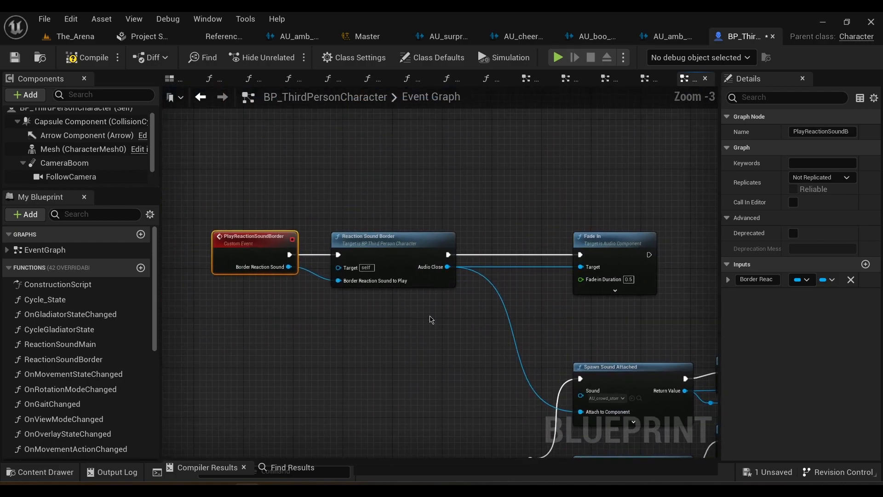
Open the Reaction Sound Border function and examine its Audio_Follow tag lookup up to the Cast To ArenaAudioFollow node.
double_click(408, 245)
scroll(228, 343, "up", 4)
right_click_drag(235, 334, 449, 340)
scroll(449, 342, "up", 2)
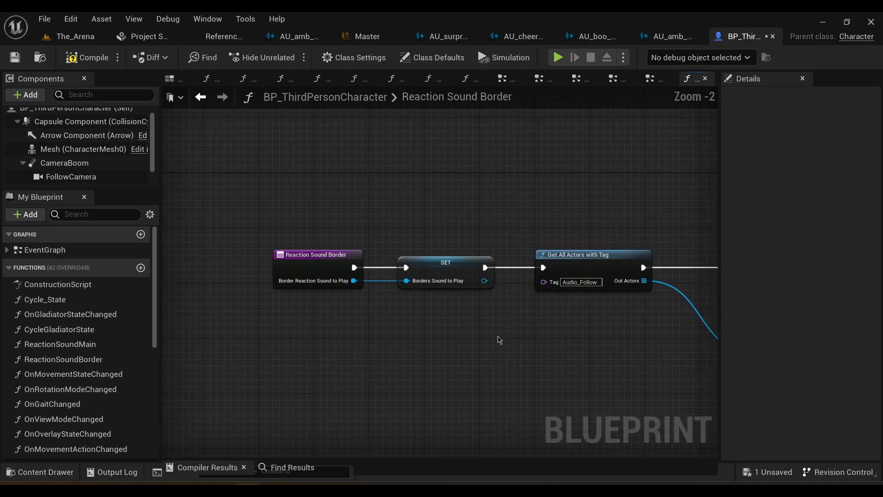
scroll(500, 340, "up", 1)
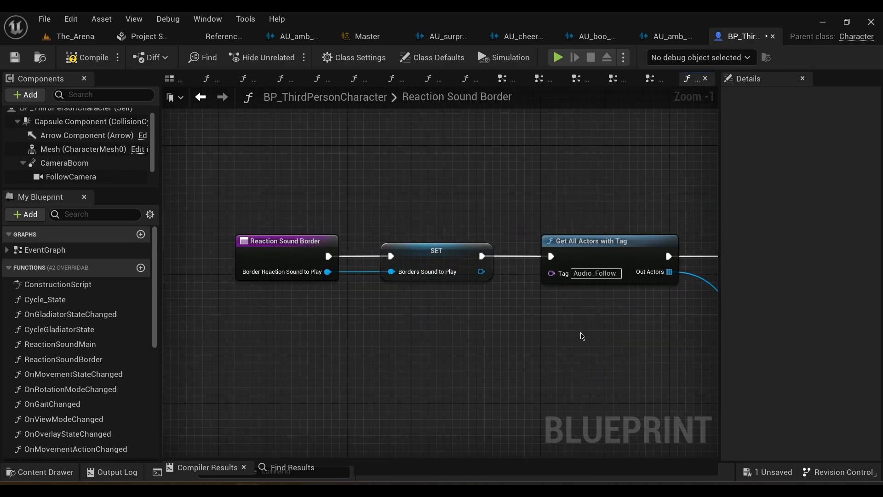
right_click_drag(583, 336, 547, 329)
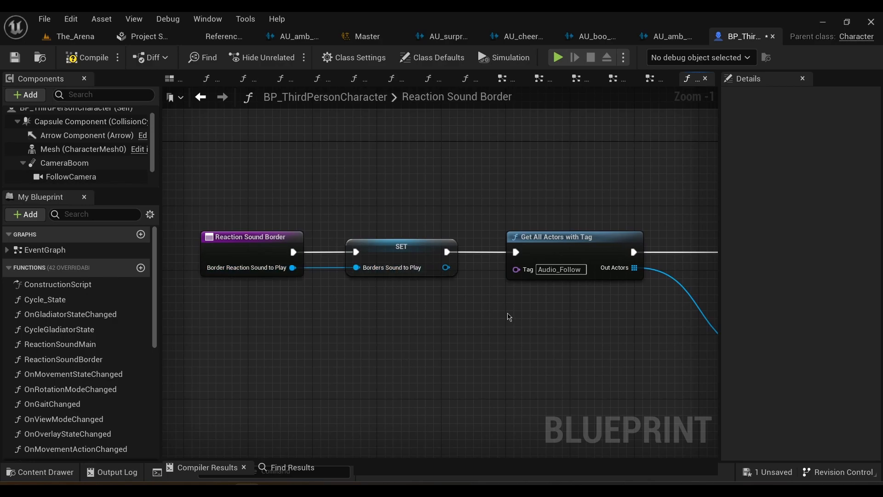
right_click_drag(537, 323, 437, 313)
right_click_drag(506, 312, 354, 294)
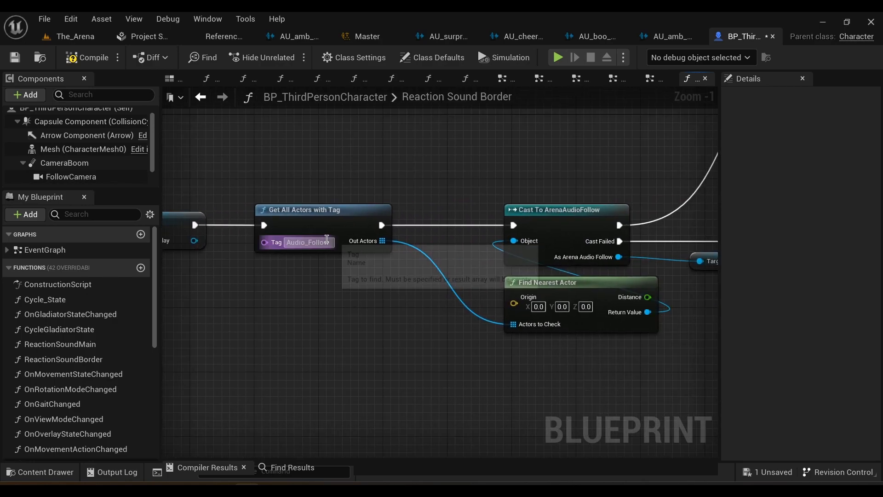
Select the Cast To ArenaAudioFollow node, check the matching ArenaAudioFollow actor in The_Arena level, and return to the character blueprint.
left_click(587, 231)
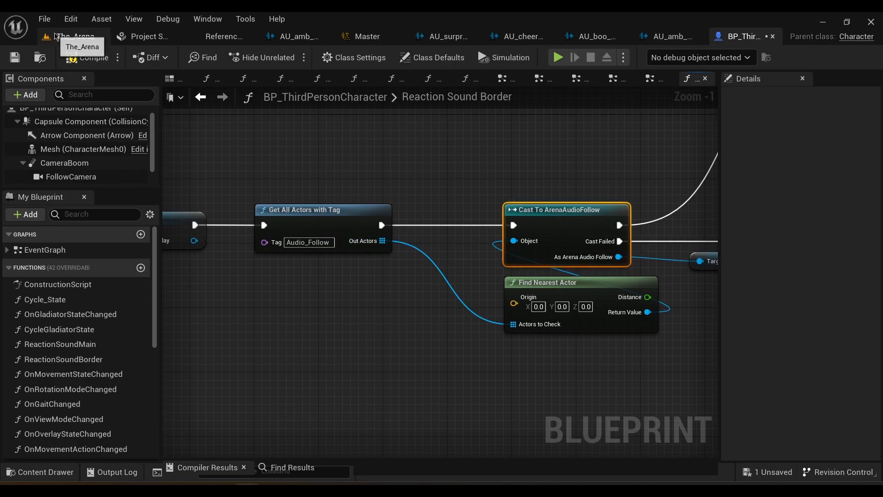
left_click(73, 36)
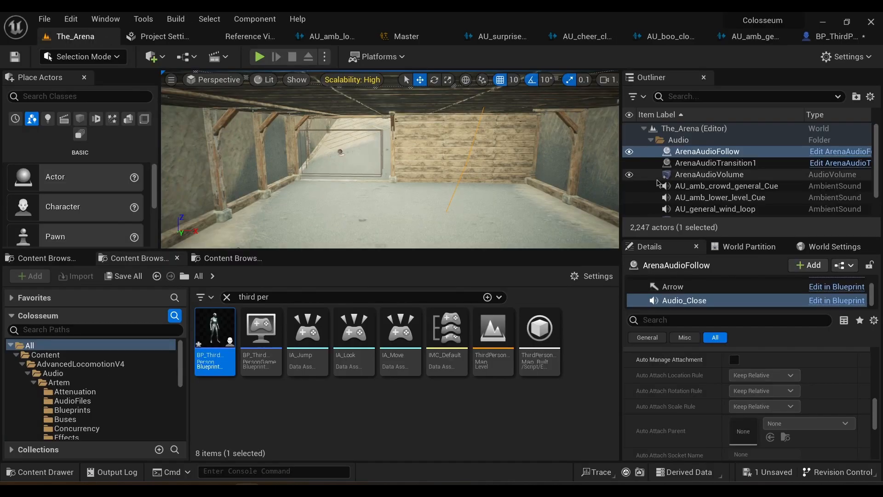
left_click(718, 154)
left_click(829, 36)
Inspect the first Fade Out and the Is Valid, Branch and Is Playing checks, and select the Border Audio Comp variable.
right_click_drag(685, 318, 368, 377)
right_click_drag(466, 265, 442, 250)
right_click_drag(554, 213, 495, 247)
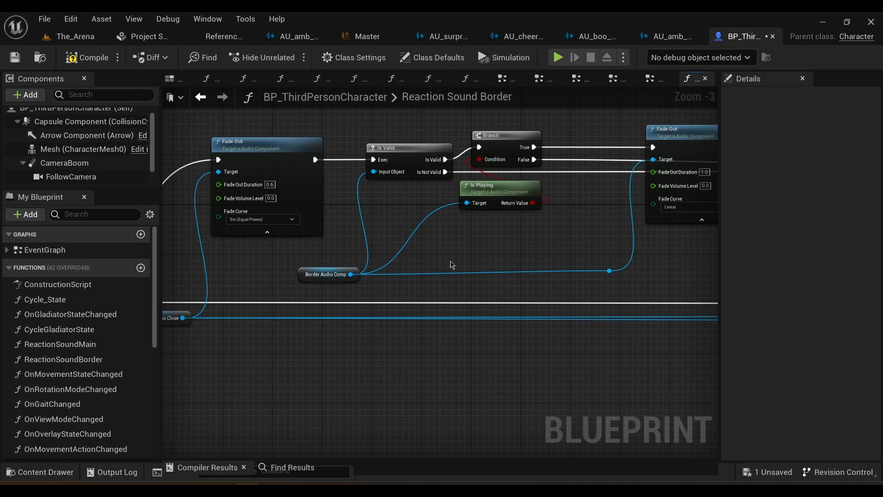
scroll(459, 263, "up", 2)
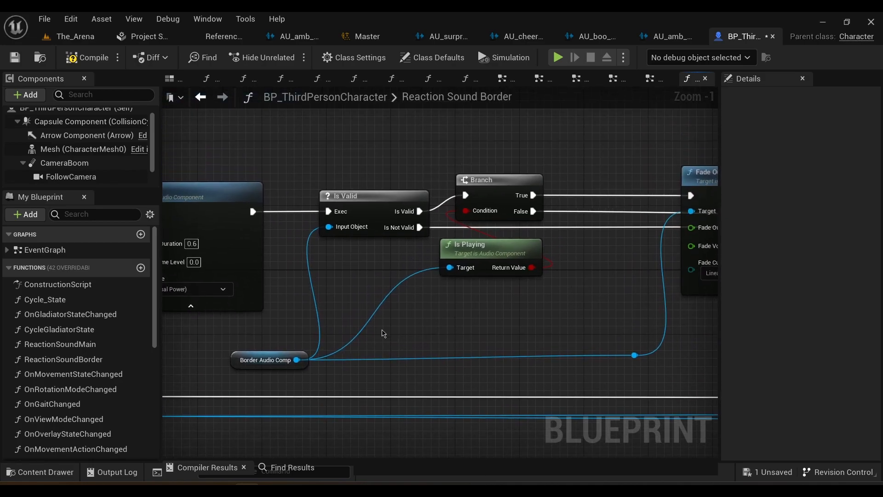
right_click_drag(521, 326, 470, 307)
left_click(185, 346)
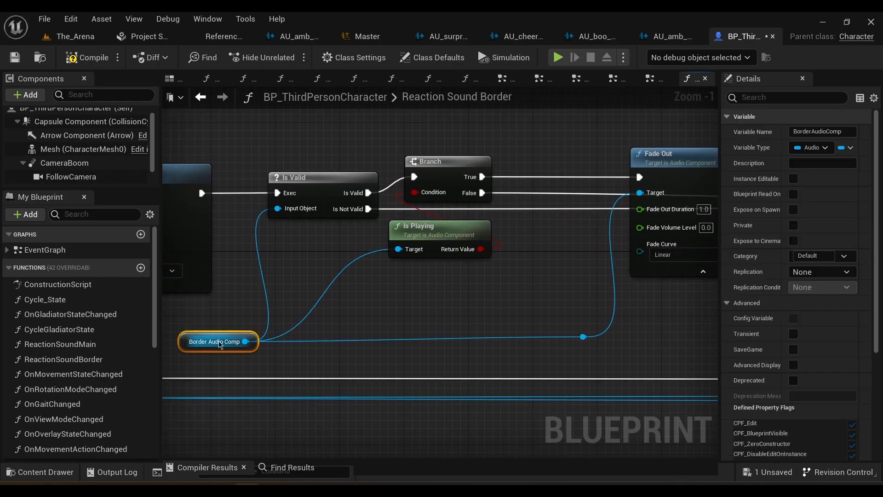
Examine the Fade Out node following the Branch, including its duration, volume level and curve settings.
right_click_drag(536, 285, 385, 248)
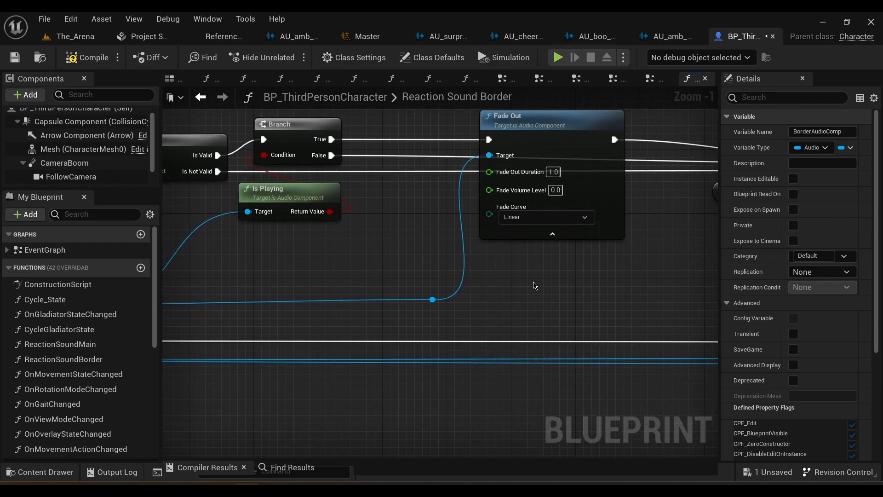
scroll(536, 285, "down", 2)
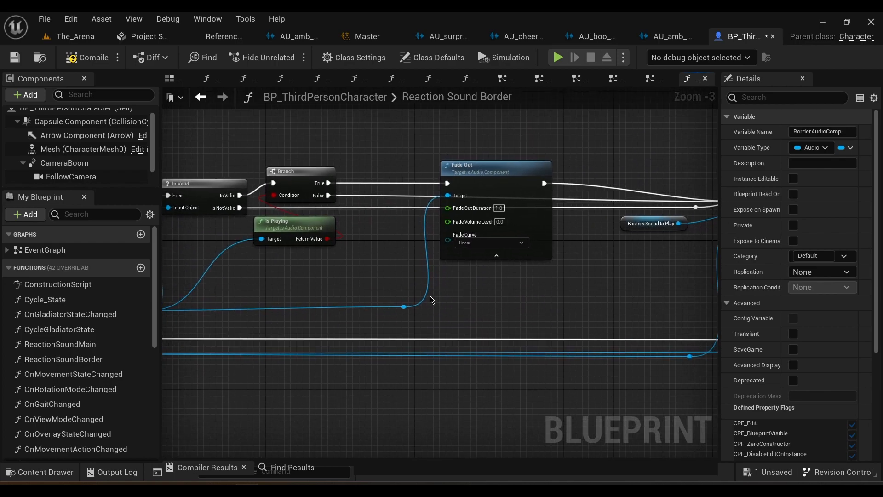
right_click_drag(503, 307, 478, 316)
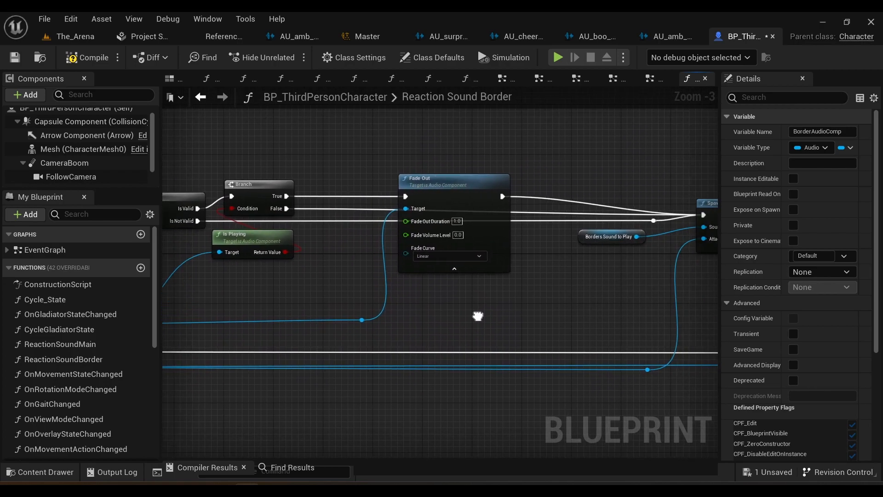
scroll(450, 303, "up", 2)
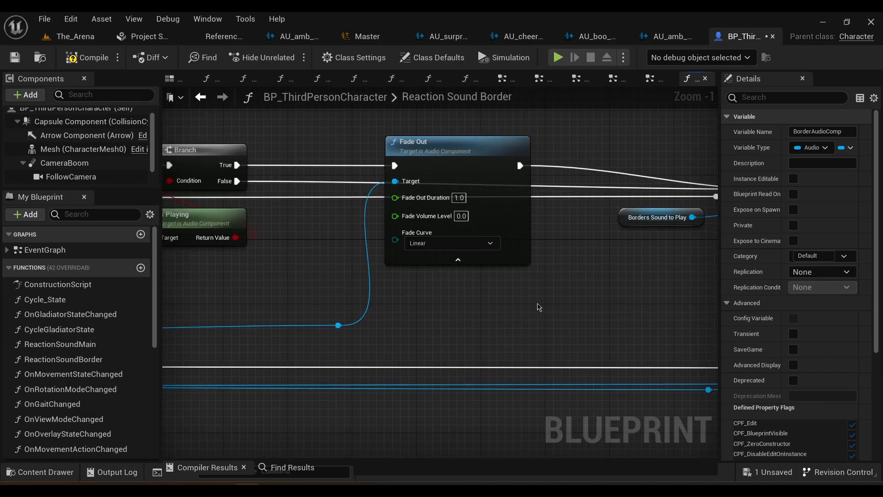
scroll(533, 307, "down", 2)
Examine Spawn Sound Attached, the setter for Border Audio Comp and the Return Node at the function's end.
right_click_drag(589, 307, 362, 258)
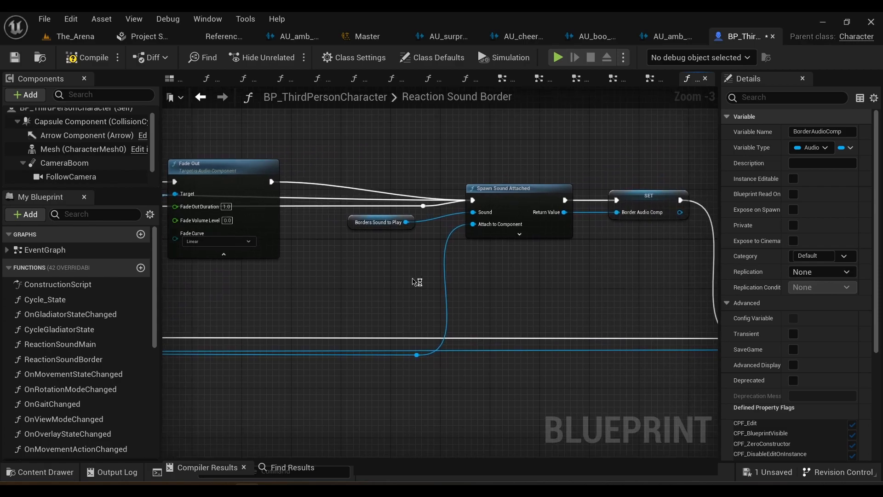
scroll(372, 275, "up", 1)
left_click(536, 231)
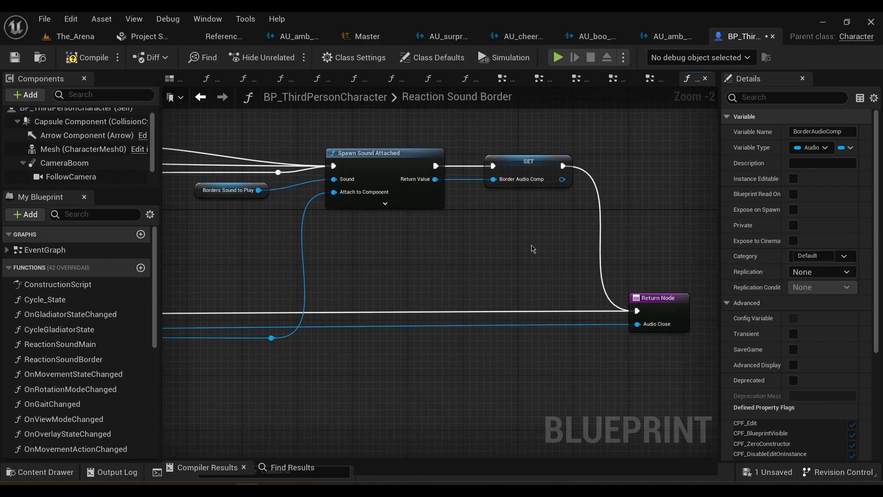
right_click_drag(532, 245, 458, 236)
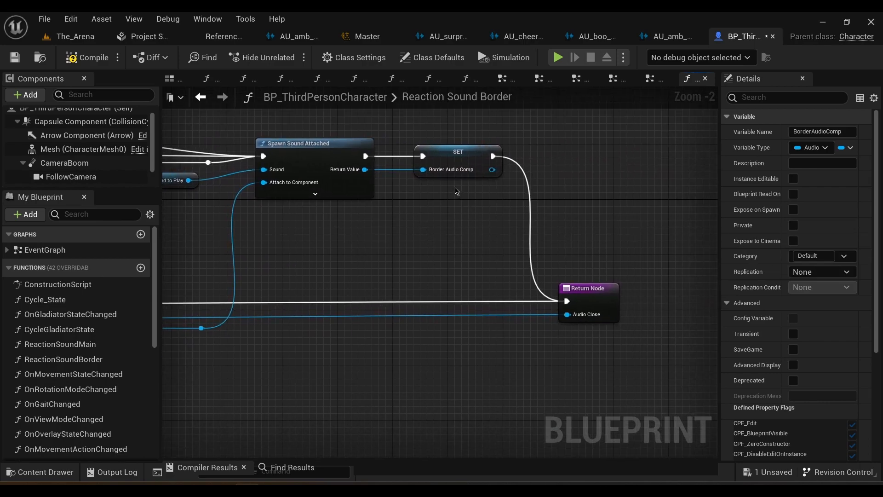
left_click(460, 161)
Return to the Event Graph, find the PlayReactionSoundMain event and open its Reaction Sound Main function.
double_click(47, 253)
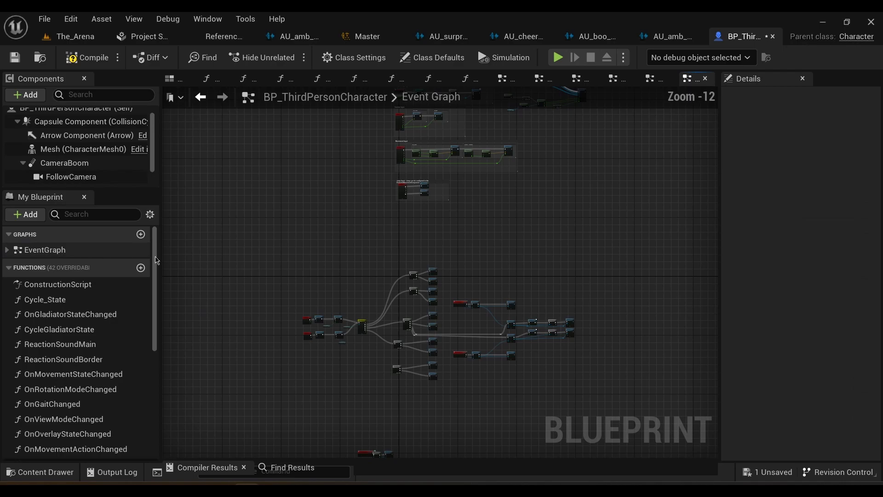
scroll(404, 365, "up", 8)
right_click_drag(564, 375, 434, 351)
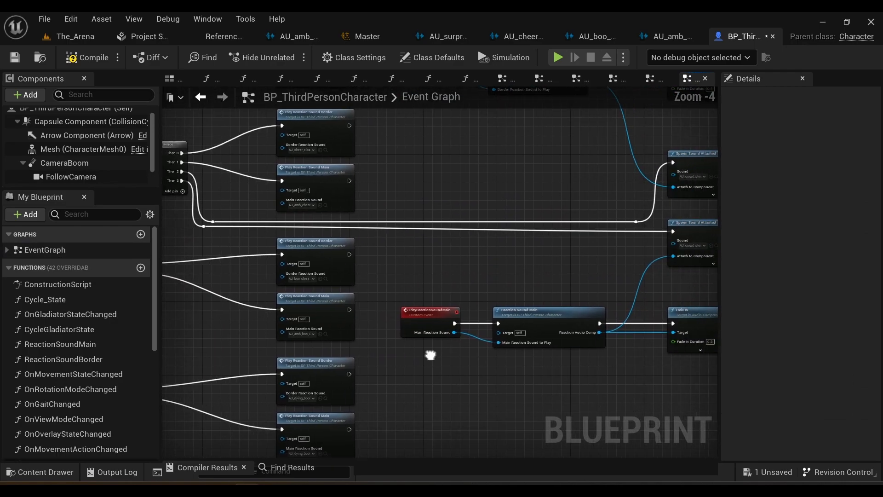
scroll(423, 322, "up", 2)
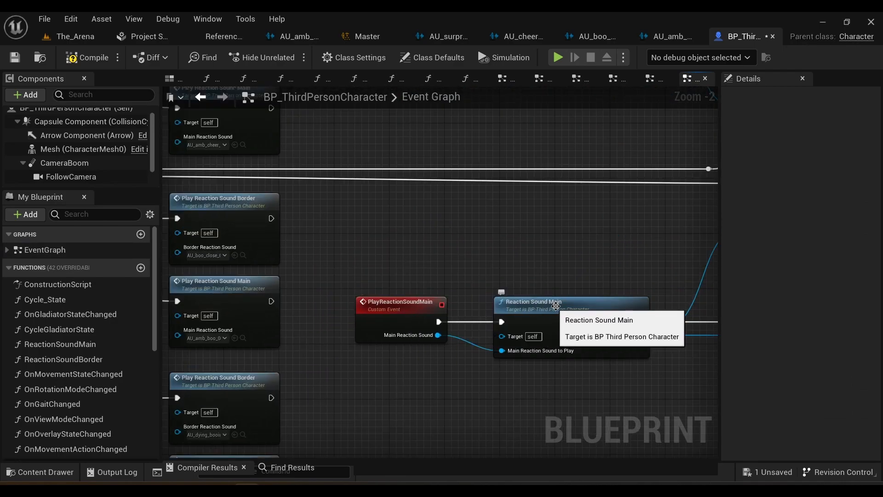
right_click_drag(566, 274, 476, 215)
double_click(482, 245)
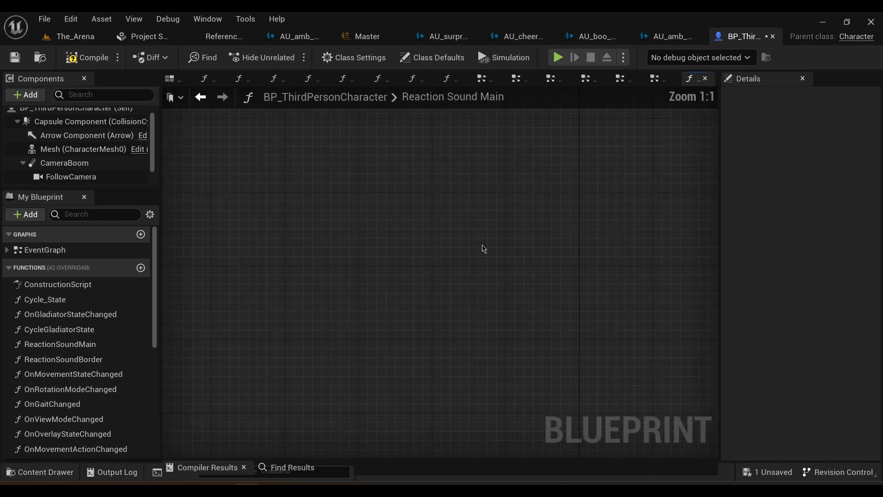
Examine the Reaction_audio tag lookup and Cast To AmbientSound in Reaction Sound Main, and switch back to The_Arena level.
scroll(415, 329, "up", 2)
scroll(415, 330, "up", 2)
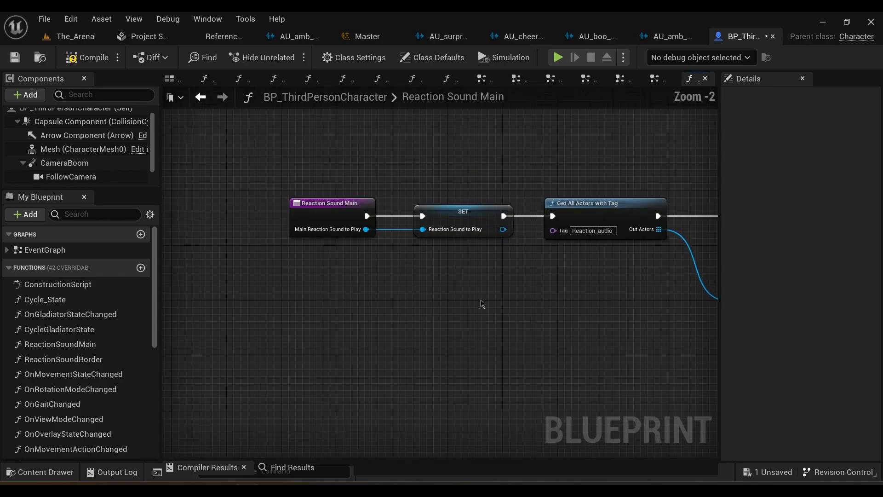
right_click_drag(565, 292, 534, 261)
right_click_drag(545, 298, 316, 318)
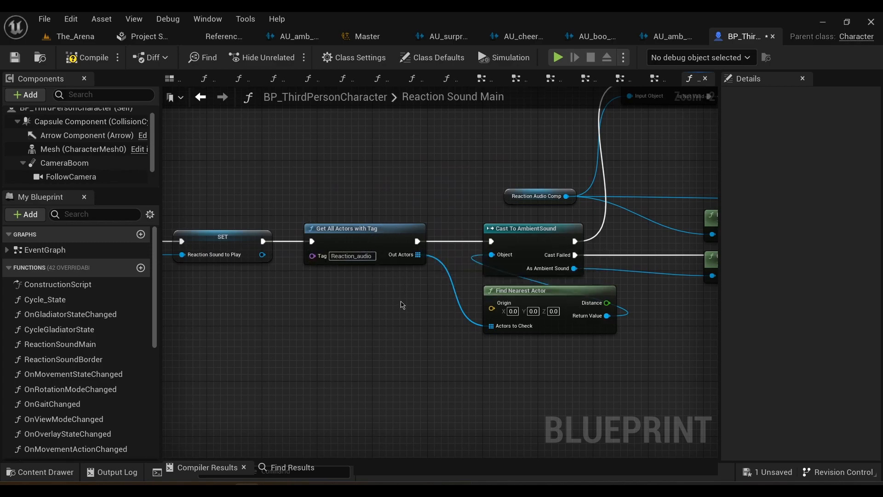
right_click_drag(403, 305, 258, 342)
left_click(74, 36)
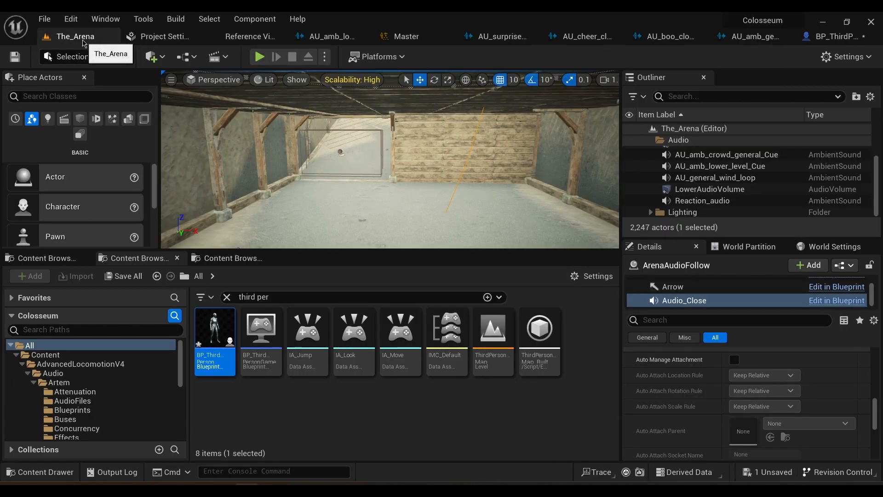
Select the Reaction_audio ambient sound in the level and check its actor tag.
left_click(726, 179)
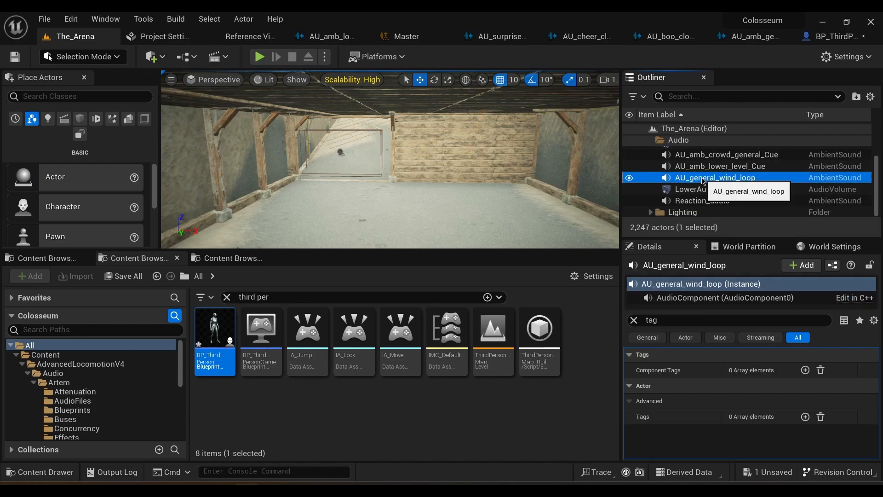
left_click(702, 201)
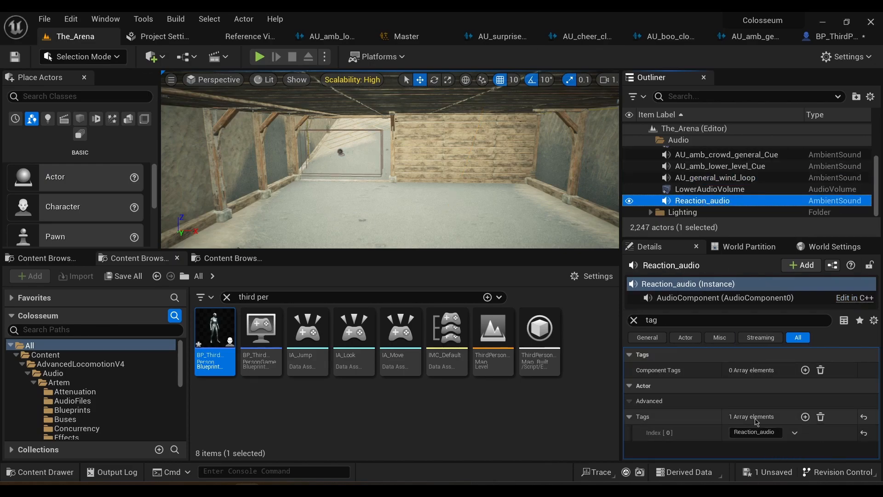
Return to Reaction Sound Main in the character blueprint and examine its nodes from Is Valid through Spawn Sound at Location to the Return Node.
left_click(809, 36)
right_click_drag(579, 211, 557, 264)
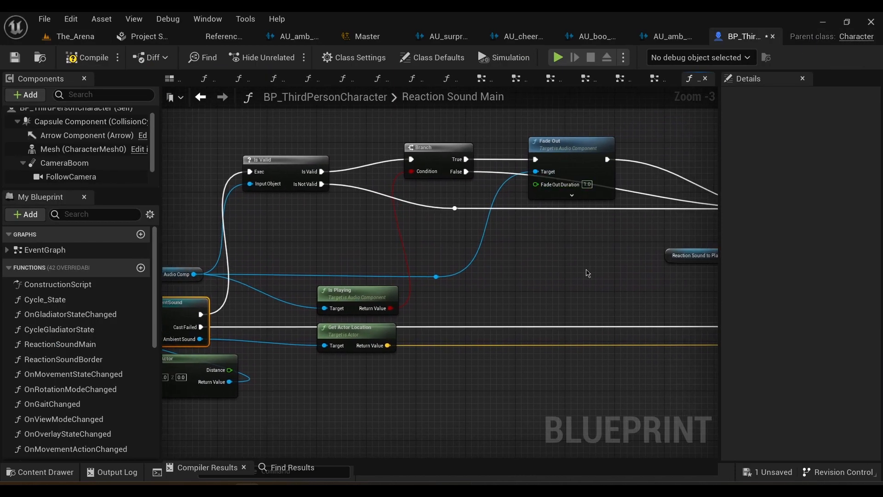
right_click_drag(469, 279, 552, 277)
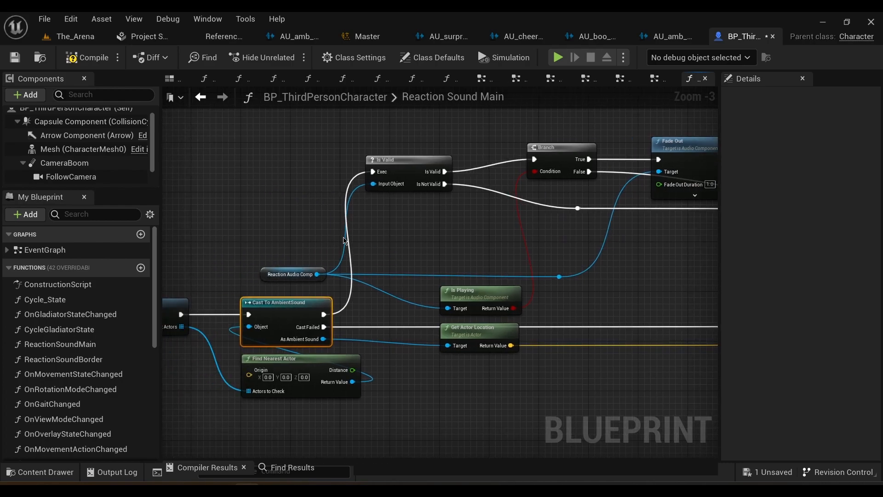
right_click_drag(453, 245, 339, 244)
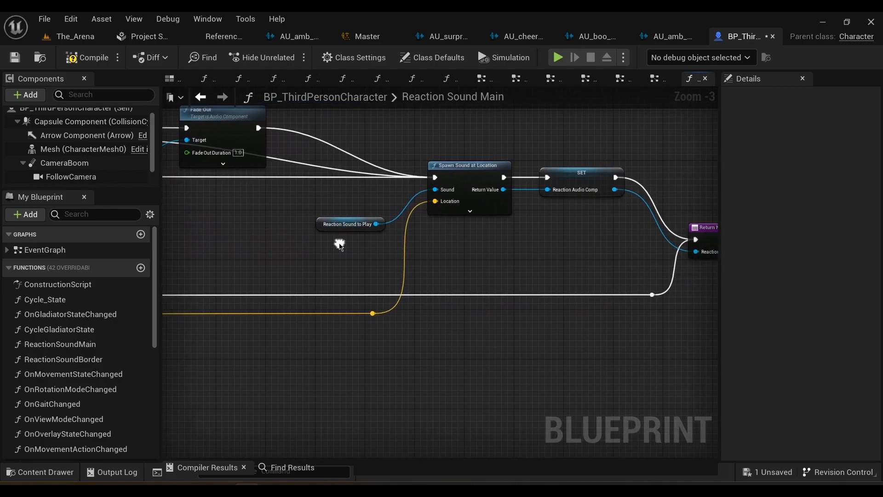
right_click_drag(547, 237, 510, 242)
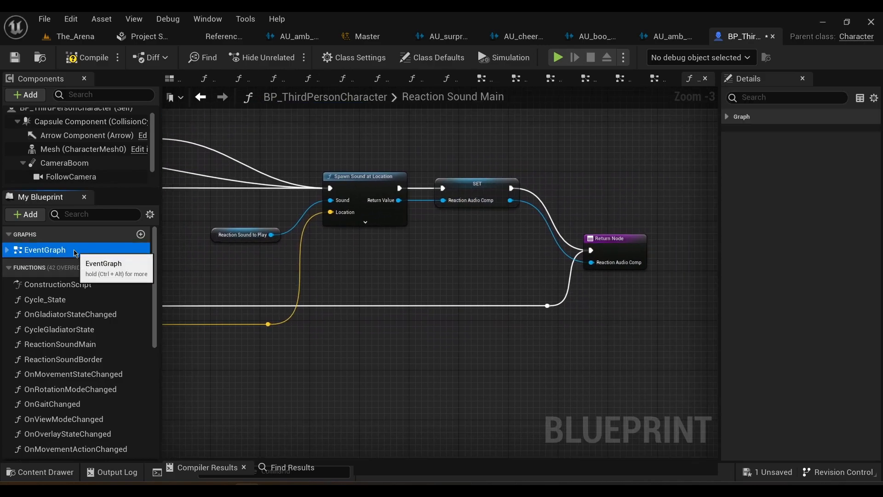
Return to the Event Graph and examine the cheer reaction's four-output Sequence and its Play Reaction Sound Border and Main calls.
double_click(46, 250)
scroll(445, 276, "up", 7)
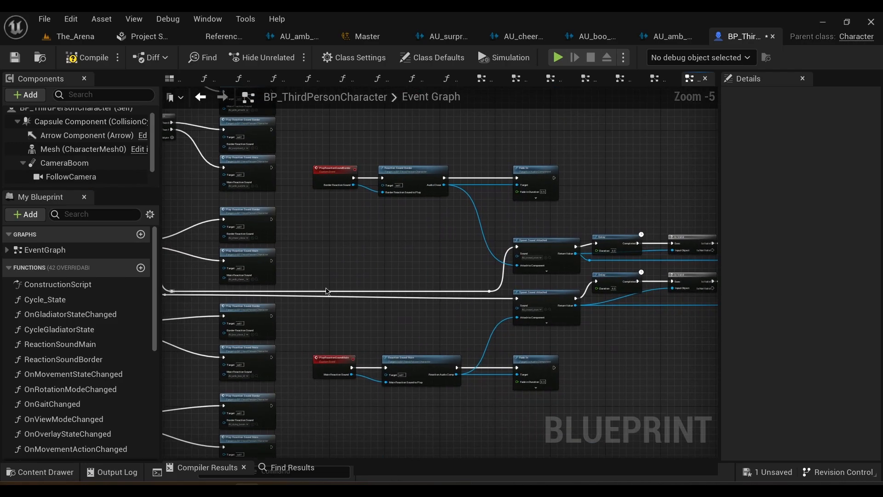
scroll(311, 273, "up", 3)
scroll(373, 264, "up", 1)
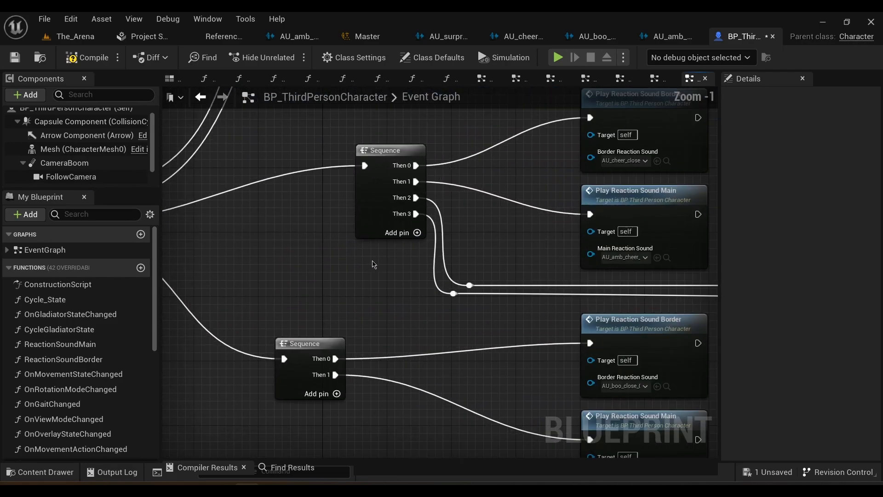
right_click_drag(343, 266, 424, 232)
right_click_drag(633, 264, 467, 257)
right_click_drag(537, 259, 417, 248)
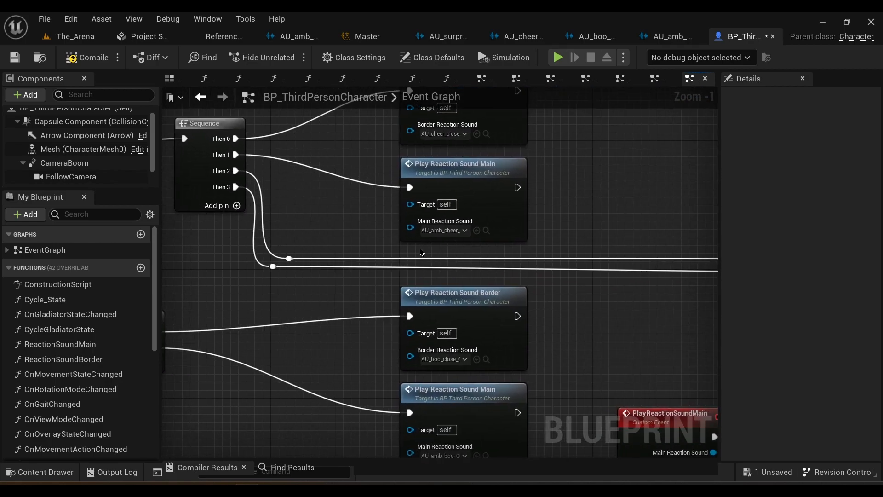
right_click_drag(582, 227, 380, 232)
Follow the Then 2 and Then 3 wires to the two Spawn Sound Attached nodes and examine their inputs.
scroll(531, 224, "down", 3)
right_click_drag(595, 218, 418, 240)
scroll(385, 249, "up", 1)
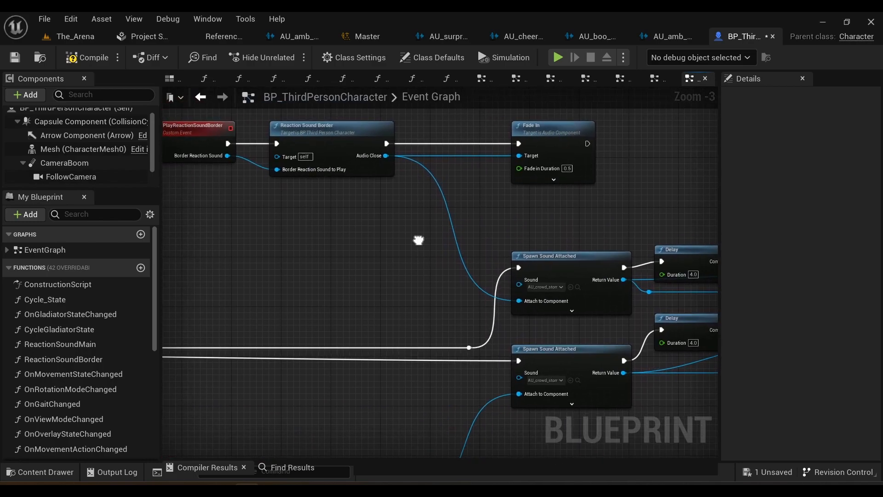
right_click_drag(438, 279, 494, 186)
right_click_drag(574, 234, 468, 226)
scroll(464, 225, "up", 3)
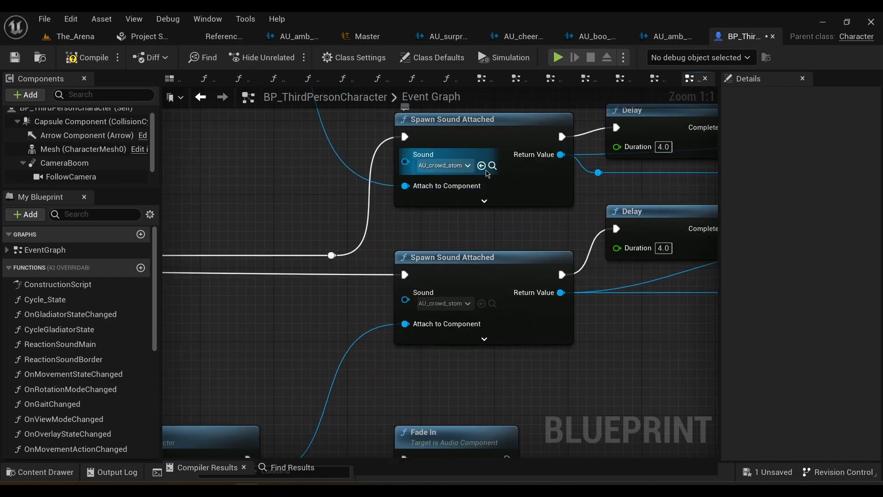
Open the crowd stomp sound cue assigned to the first Spawn Sound Attached node and examine its Random node and sound settings.
left_click(493, 165)
double_click(324, 435)
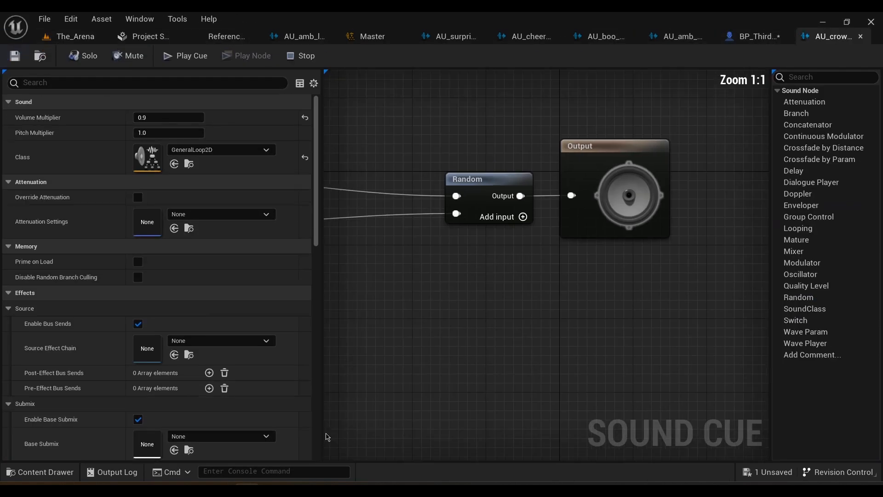
left_click(653, 228)
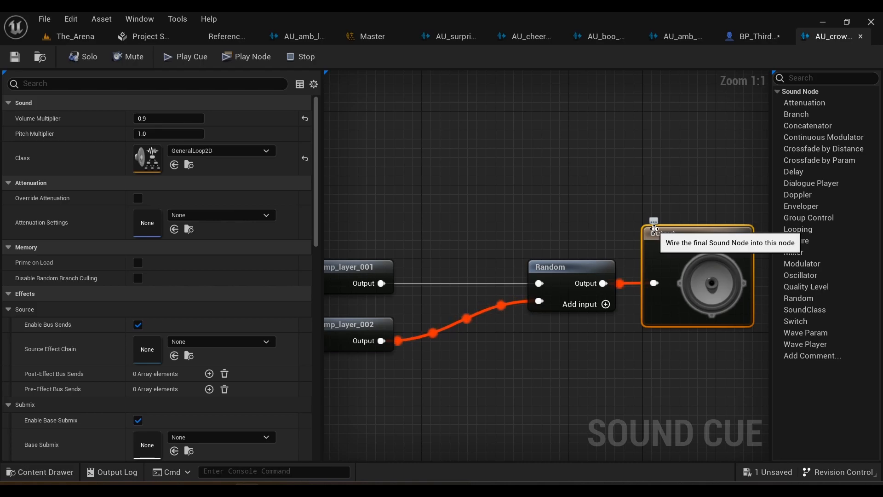
Return to the character blueprint and examine the Delay, Is Valid and Fade Out nodes following both Spawn Sound Attached nodes.
left_click(754, 37)
scroll(613, 310, "down", 1)
right_click_drag(613, 310, 449, 319)
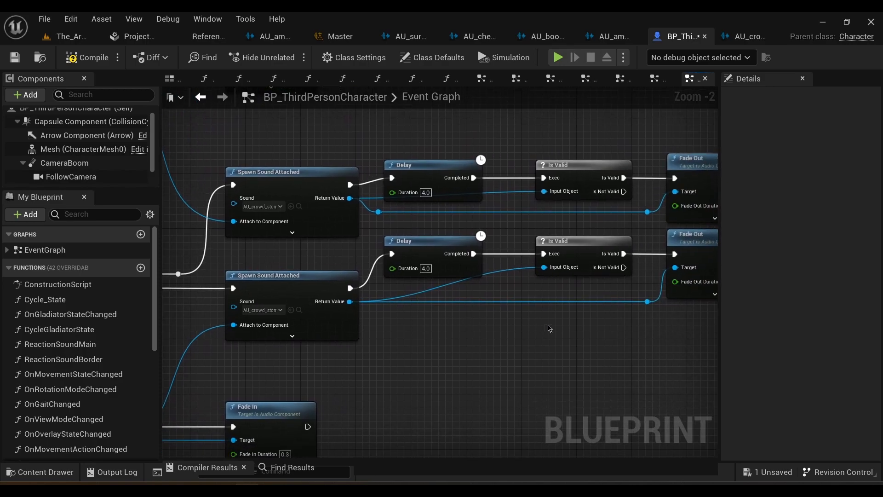
right_click_drag(489, 272, 422, 272)
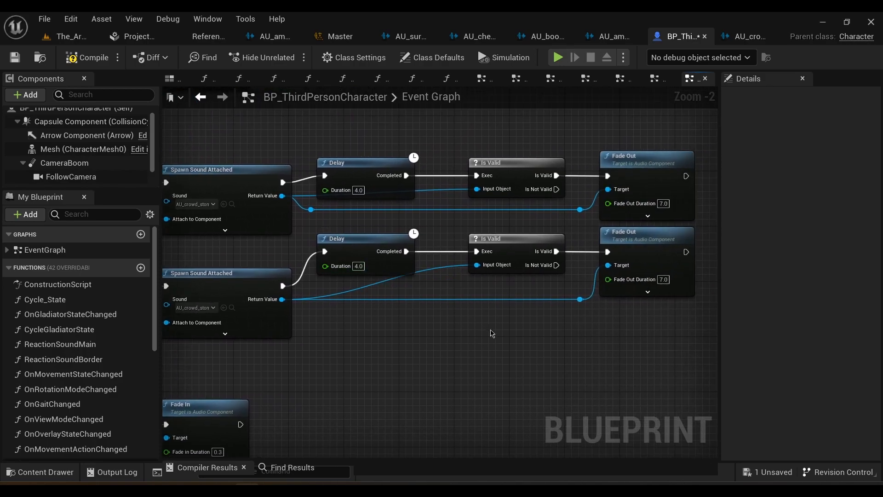
right_click_drag(472, 334, 441, 337)
Review how the PlayReactionSoundMain chain feeds the stomp sounds, and look back over the Event Graph's preceding nodes.
right_click_drag(530, 314, 670, 204)
right_click_drag(639, 230, 536, 317)
scroll(411, 306, "down", 2)
right_click_drag(411, 307, 555, 222)
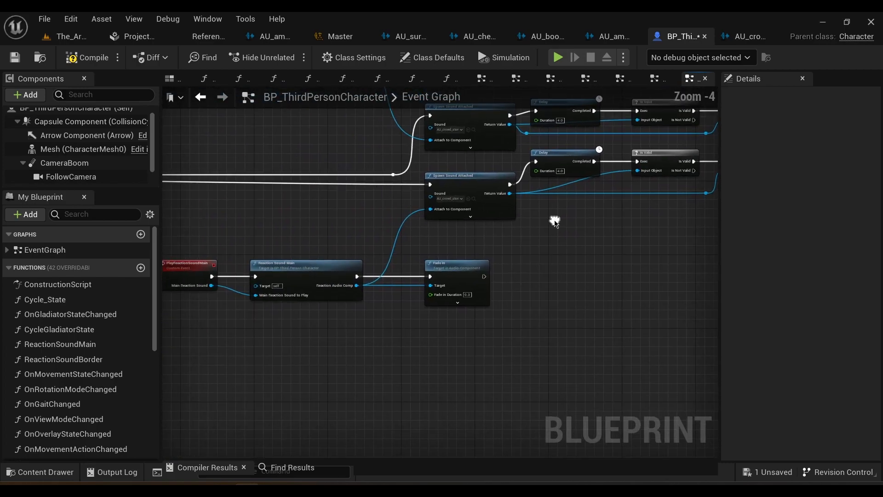
right_click_drag(362, 350, 447, 329)
scroll(447, 329, "up", 2)
scroll(432, 322, "down", 2)
right_click_drag(343, 297, 552, 338)
right_click_drag(408, 255, 609, 286)
right_click_drag(412, 288, 545, 299)
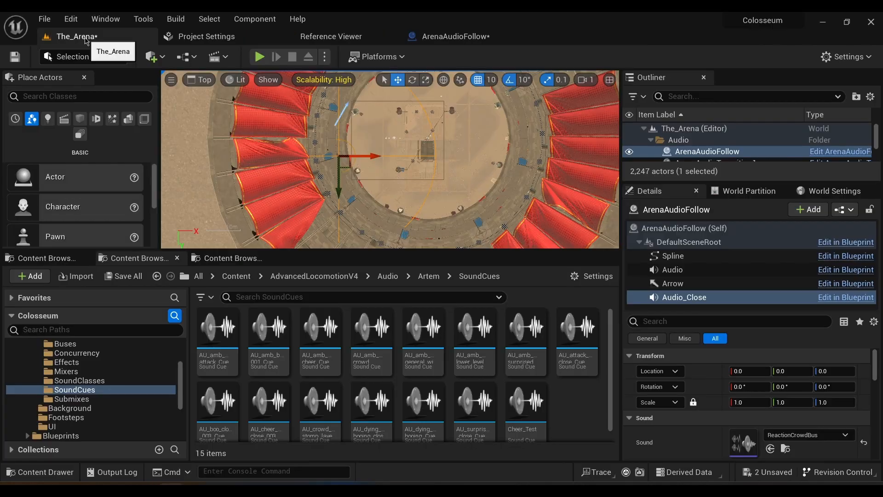
Set the level viewport to Perspective view and enlarge the Outliner to show more audio actors.
left_click(204, 82)
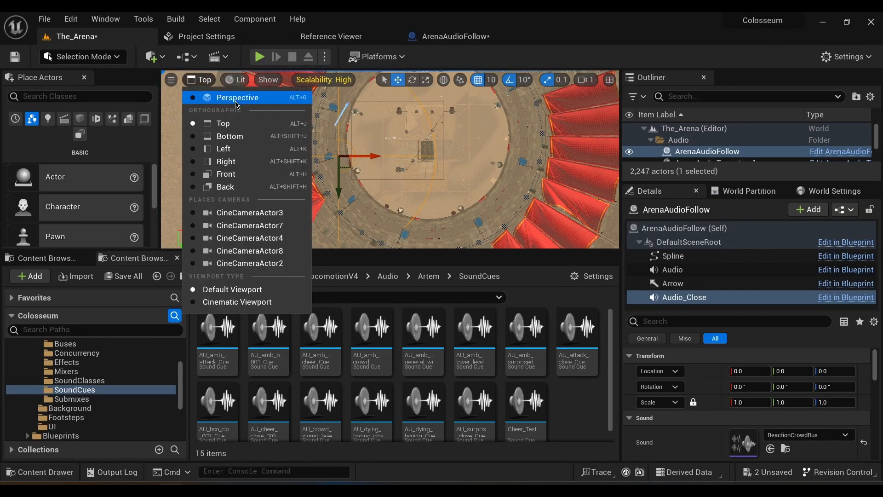
left_click(236, 94)
left_click_drag(726, 182, 726, 257)
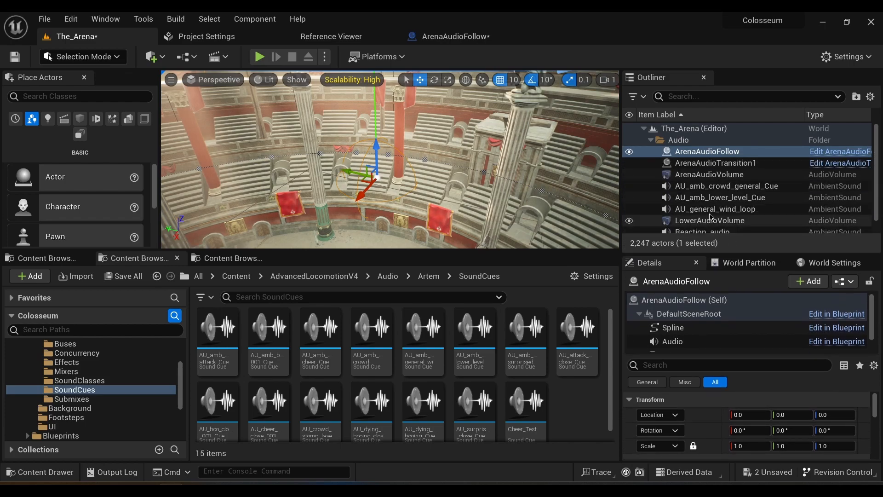
Open the ArenaAudioFollow actor's blueprint and examine its BeginPlay chain that stores the player and calls Audio Follow.
left_click(713, 153)
left_click(710, 175)
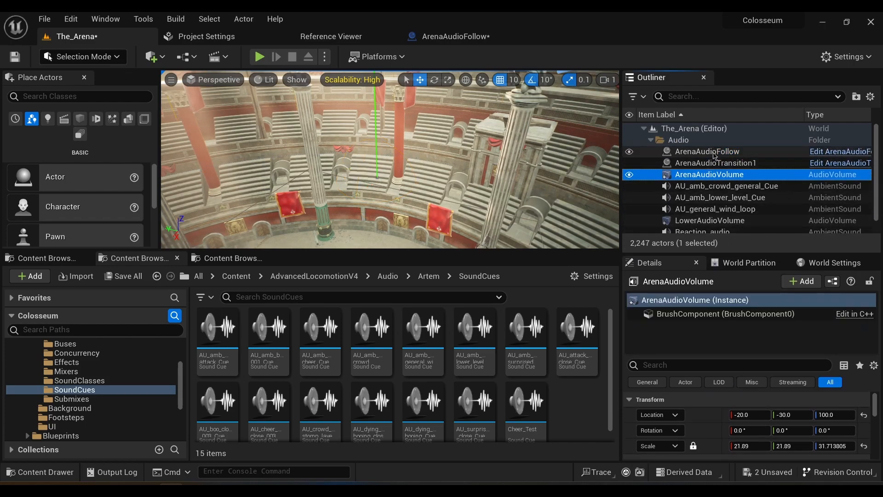
left_click(718, 151)
left_click(819, 152)
right_click_drag(266, 258, 252, 318)
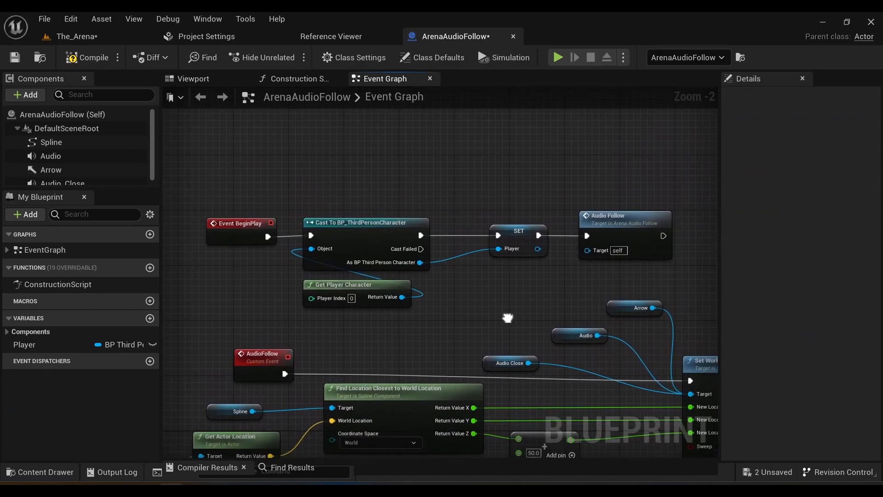
right_click_drag(506, 322, 510, 301)
left_click_drag(203, 168, 614, 284)
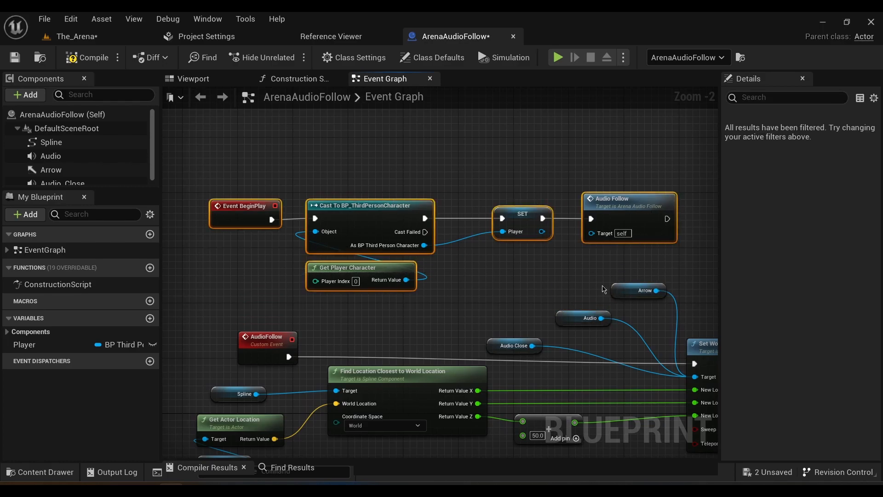
Examine the AudioFollow event's Find Location Closest to World Location, Set World Location and Delay nodes.
right_click_drag(469, 337, 409, 215)
scroll(431, 223, "down", 1)
scroll(433, 322, "down", 1)
right_click_drag(452, 338, 415, 345)
scroll(468, 370, "up", 2)
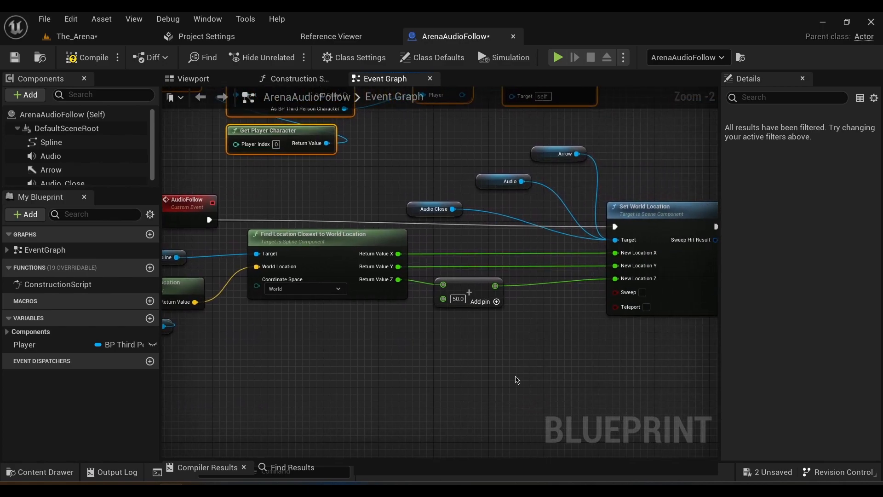
right_click_drag(634, 369, 337, 395)
Return to The_Arena and check the sound settings of ArenaAudioFollow's Audio and Audio_Close components.
left_click(73, 37)
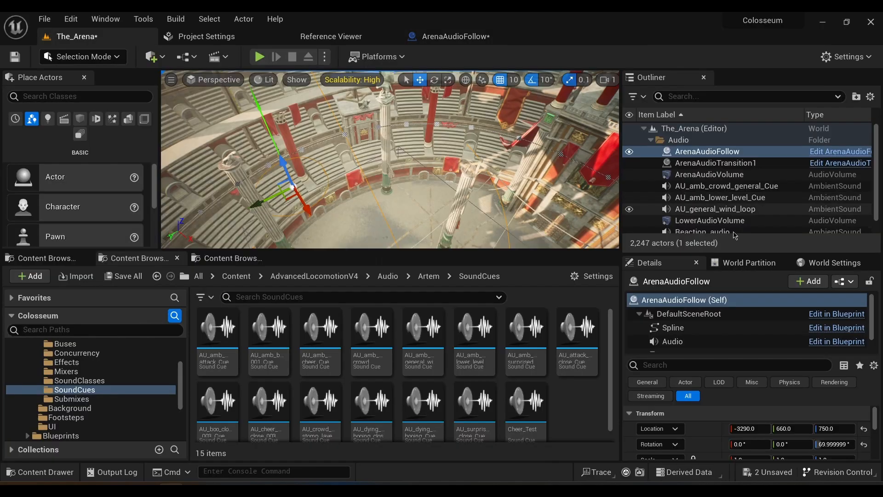
left_click(673, 340)
scroll(787, 393, "down", 2)
scroll(787, 395, "down", 1)
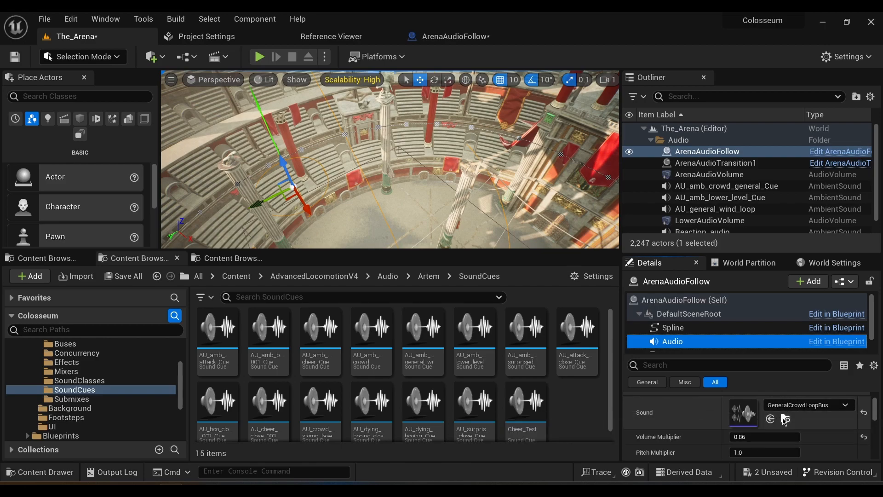
scroll(700, 343, "down", 2)
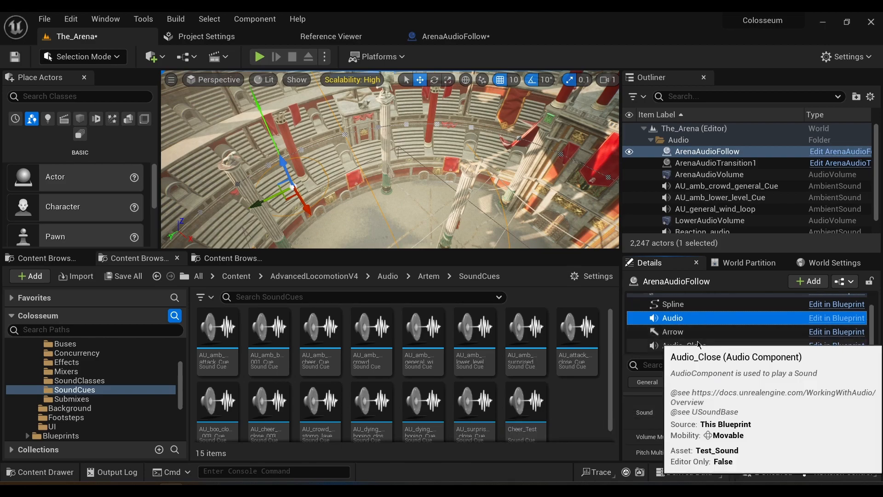
left_click(698, 345)
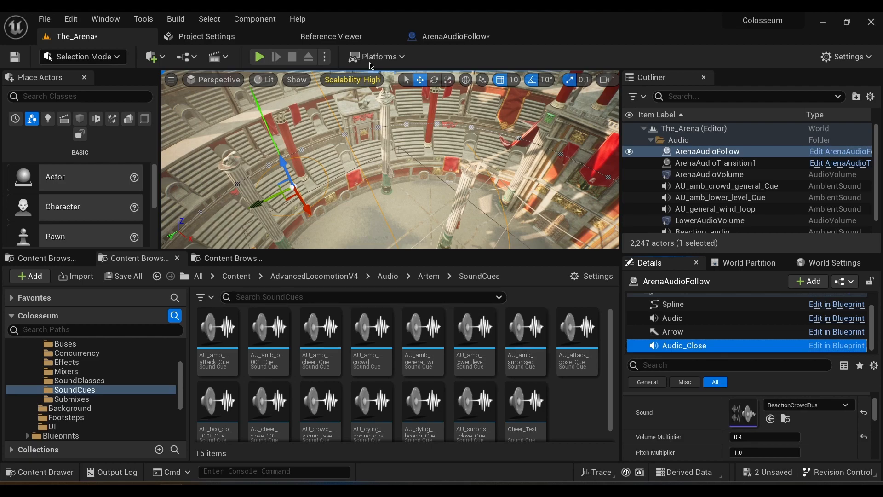
Return to the ArenaAudioFollow graph and examine the Audio, Audio Close and Arrow references feeding Set World Location.
left_click(450, 33)
scroll(418, 322, "down", 2)
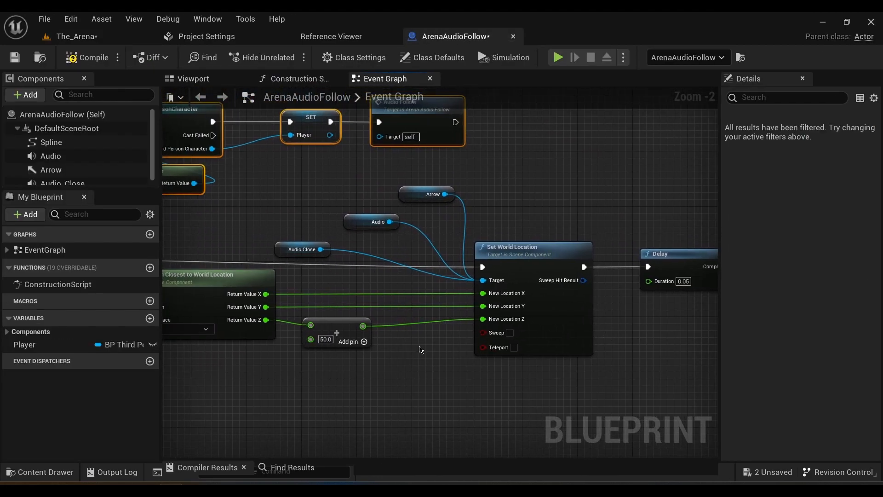
right_click_drag(414, 350, 484, 335)
right_click_drag(390, 191, 469, 216)
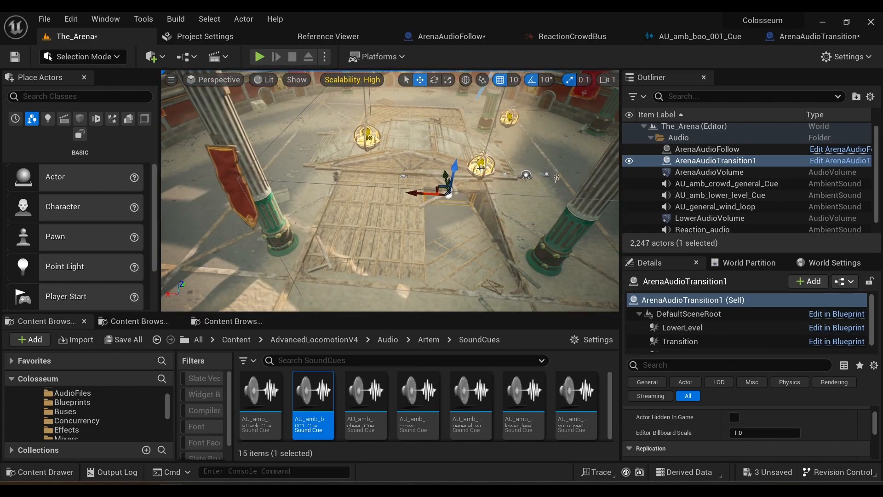
Inspect ArenaAudioTransition1 in the level, open its blueprint and examine its trigger boxes in the Viewport, selecting UpperLevel.
right_click_drag(481, 168, 382, 182)
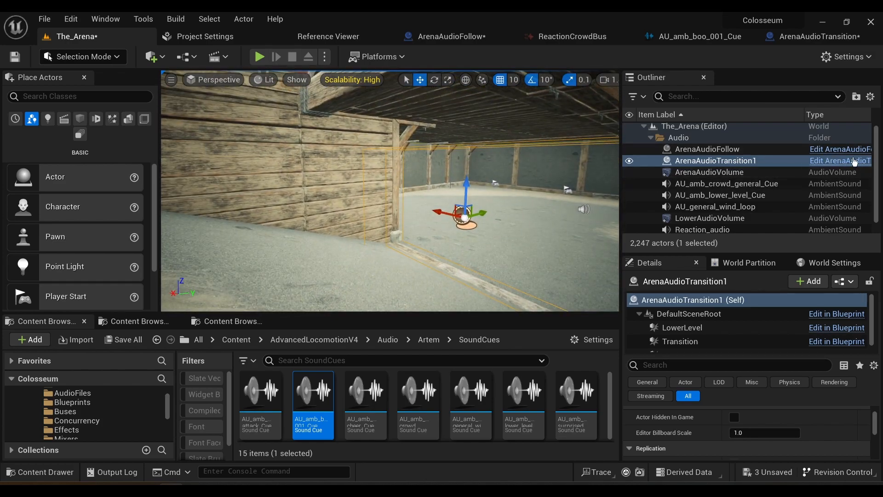
left_click(837, 161)
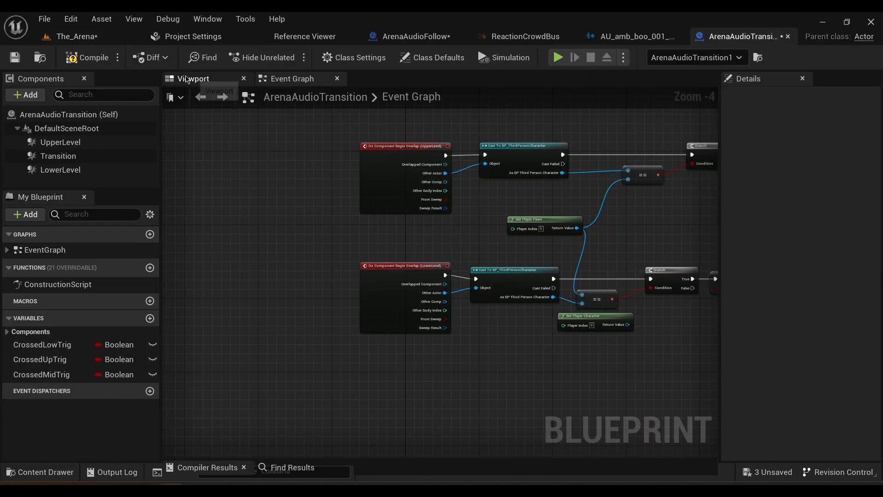
left_click(189, 79)
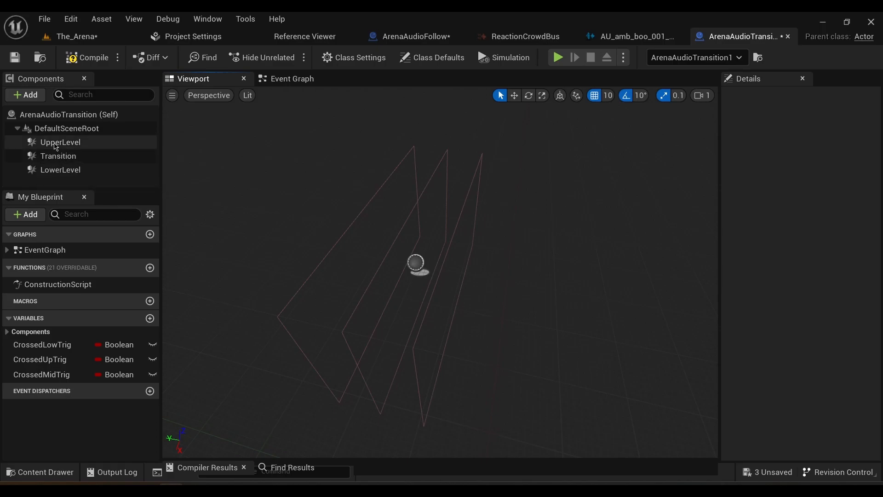
left_click(60, 142)
right_click_drag(510, 255, 465, 258)
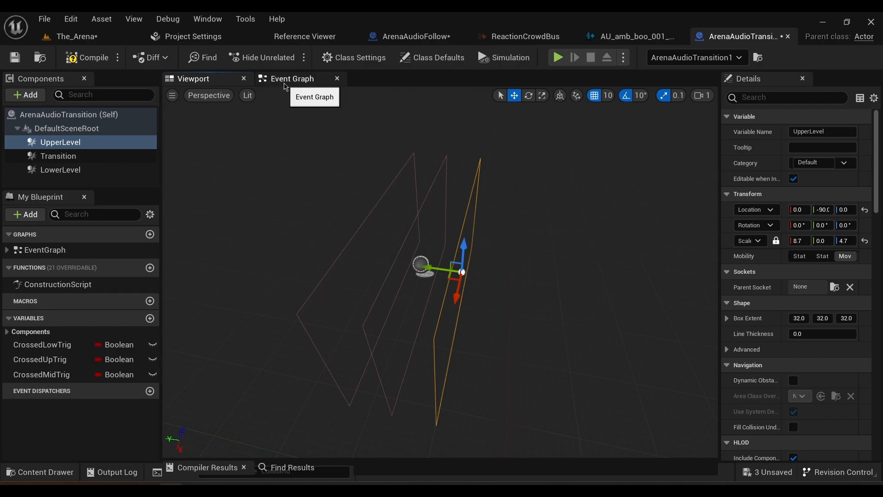
Open ArenaAudioTransition's Event Graph and examine the begin-overlap events for UpperLevel and LowerLevel with their player character casts.
left_click(285, 83)
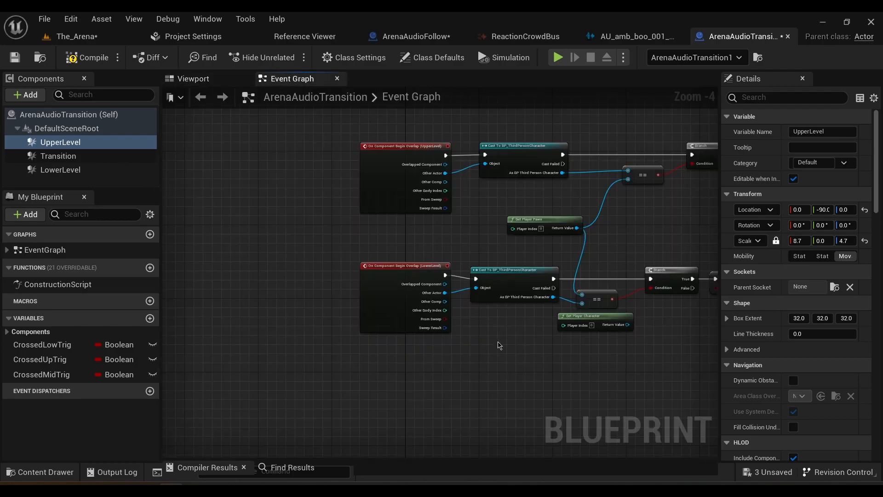
right_click_drag(500, 345, 436, 356)
right_click_drag(593, 220, 554, 262)
scroll(316, 263, "up", 2)
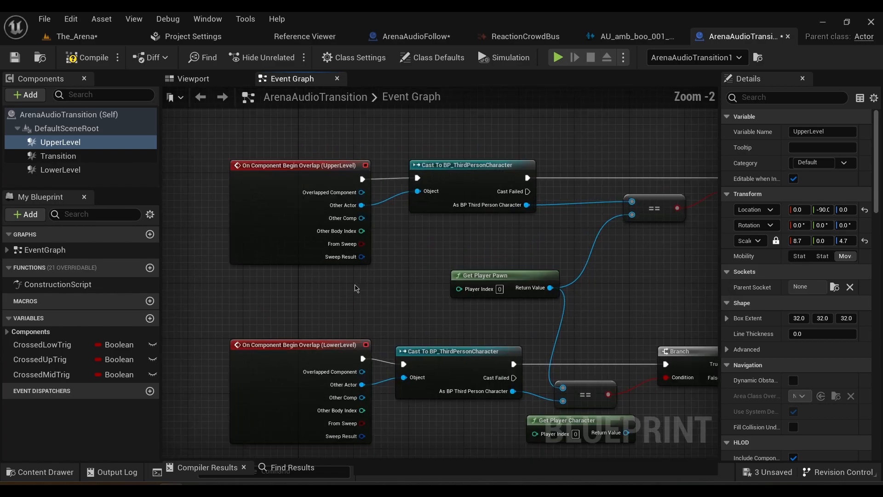
Examine the BeginPlay event with its Push Sound Mix Modifier and the Transition trigger's begin-overlap event in the graph.
right_click_drag(503, 240, 455, 434)
scroll(467, 271, "down", 1)
right_click_drag(434, 273, 388, 442)
right_click_drag(399, 233, 427, 185)
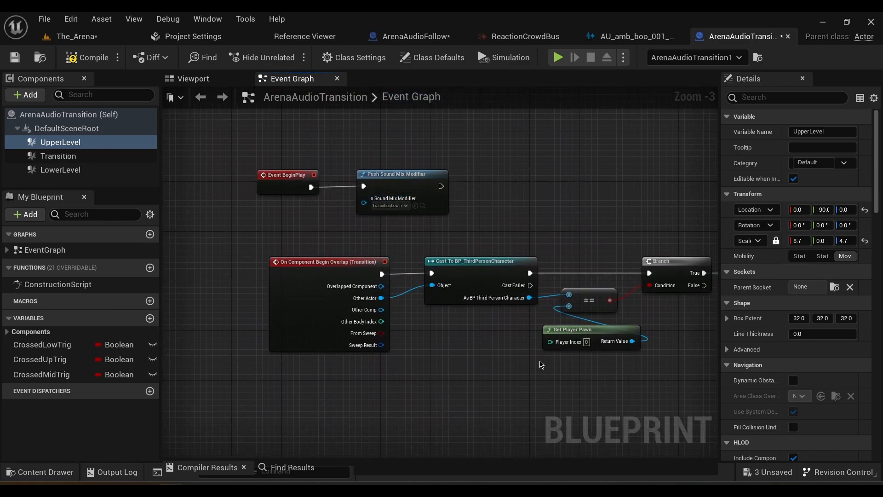
Follow the trigger chains through their Branch, Sequence, Set and Do Once nodes to the main reaction sound call, ending at LowerLevel's overlap event.
right_click_drag(515, 392, 342, 332)
right_click_drag(493, 345, 591, 355)
right_click_drag(512, 343, 538, 335)
right_click_drag(532, 283, 480, 149)
right_click_drag(530, 322, 401, 249)
right_click_drag(520, 242, 398, 255)
right_click_drag(557, 253, 224, 250)
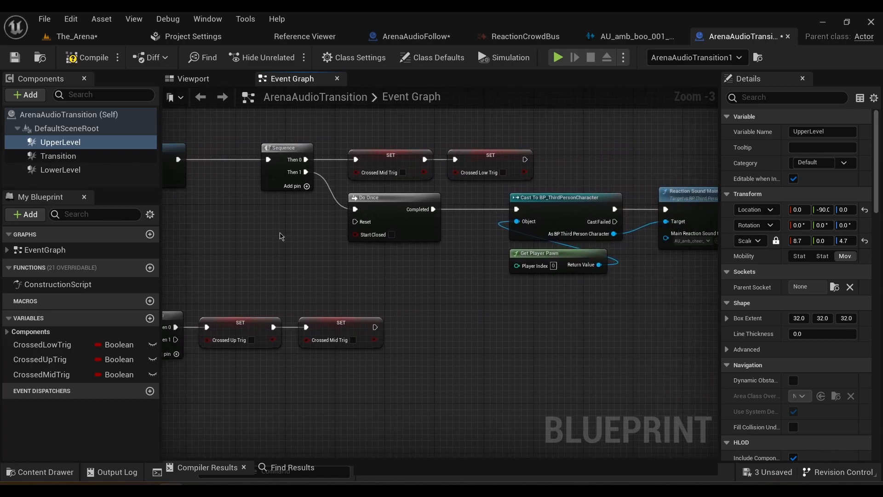
right_click_drag(508, 289, 272, 273)
right_click_drag(207, 315, 544, 382)
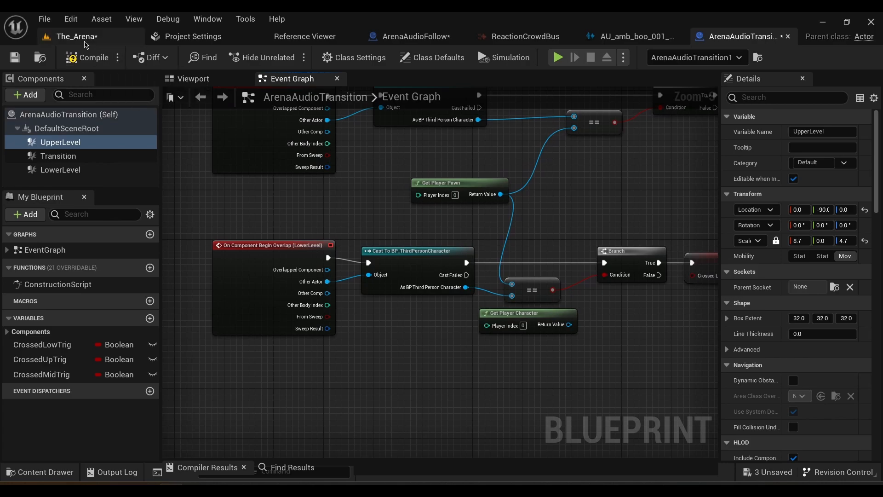
Return to The_Arena, browse the Artem audio folder's Submixes and SoundClasses, and open the Ambient sound class in the Master class graph.
left_click(73, 36)
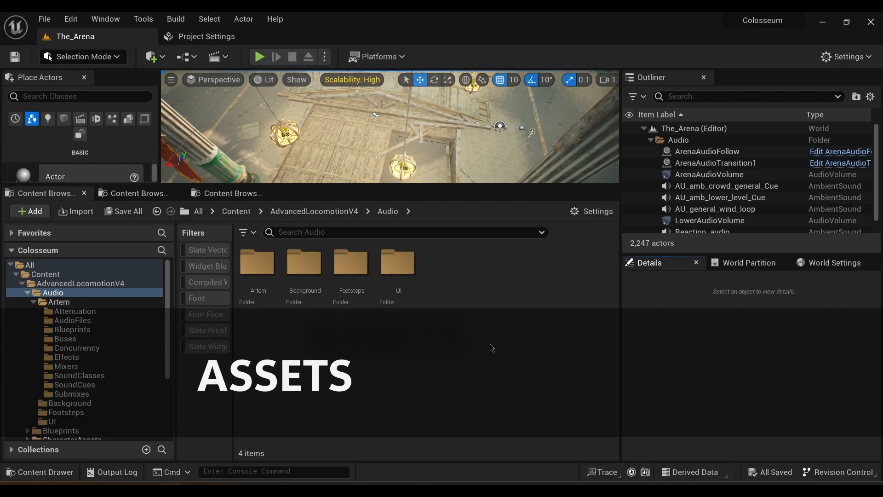
left_click(81, 388)
left_click(76, 394)
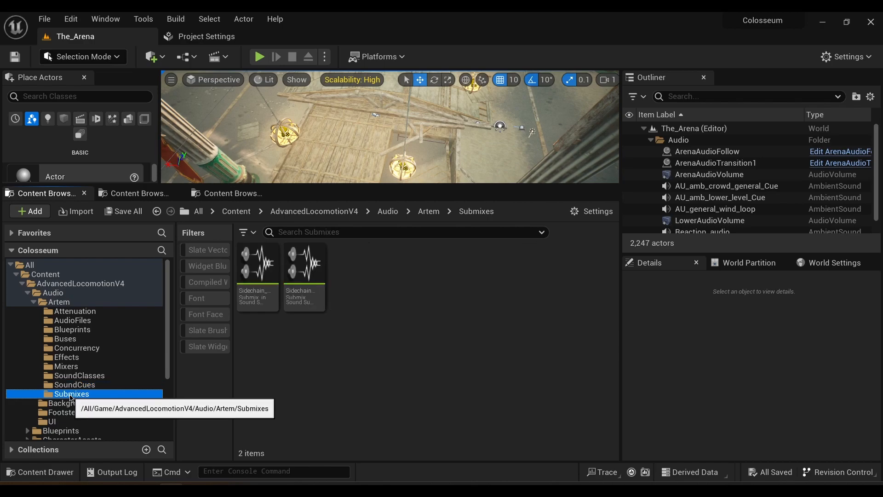
left_click(81, 376)
left_click(300, 295)
double_click(300, 294)
scroll(487, 327, "up", 3)
right_click_drag(473, 325, 542, 346)
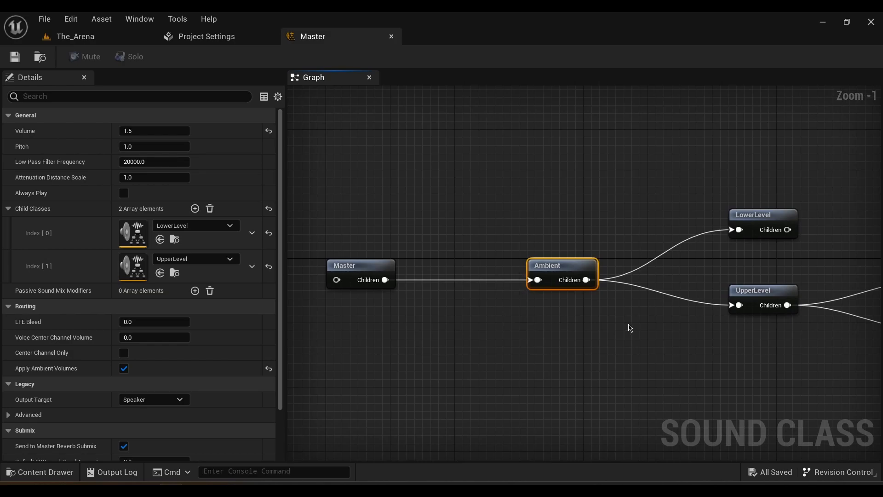
Inspect the properties of the LowerLevel, UpperLevel and GeneralLoop2D sound classes in the Master graph.
right_click_drag(624, 211, 492, 207)
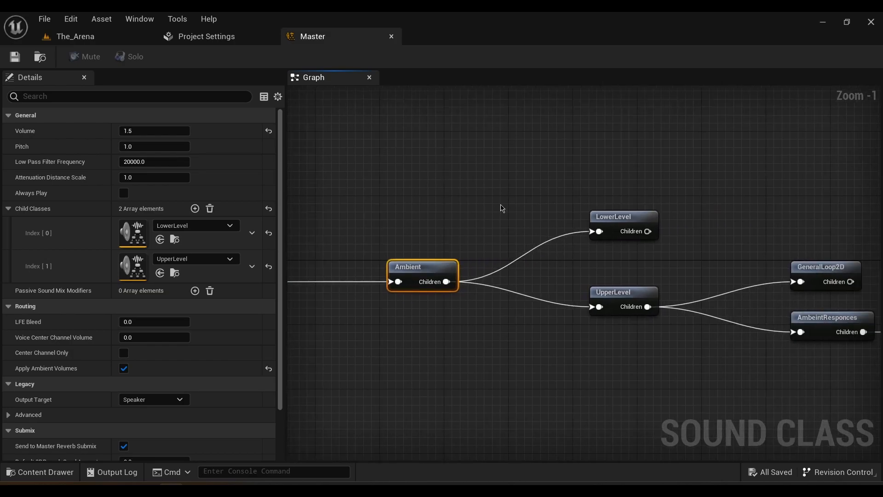
left_click(598, 215)
right_click_drag(719, 199, 578, 219)
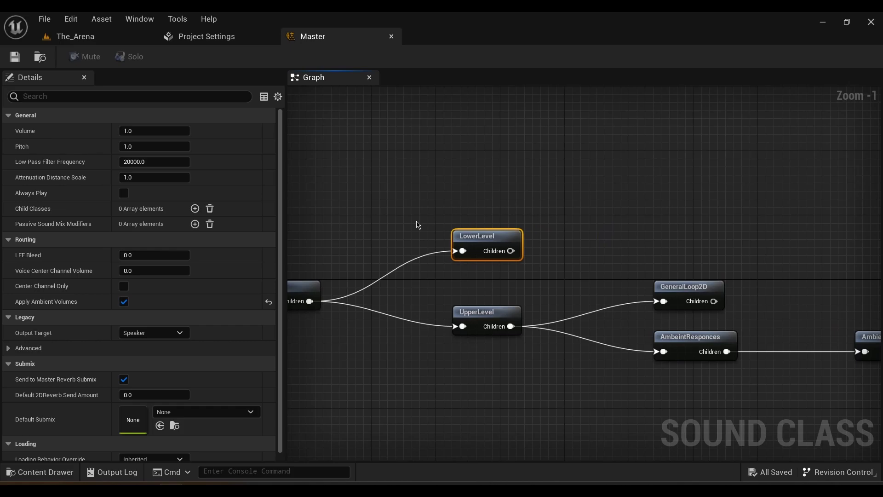
right_click_drag(474, 294, 548, 270)
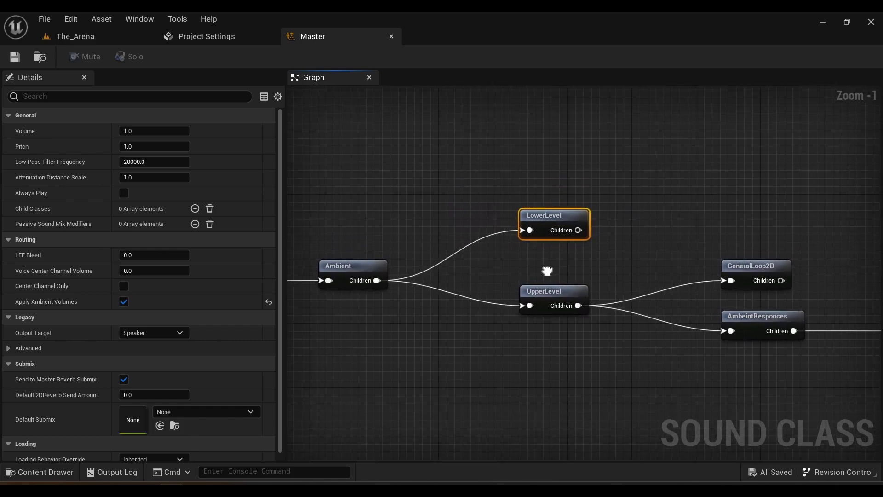
left_click(542, 296)
right_click_drag(595, 345, 414, 297)
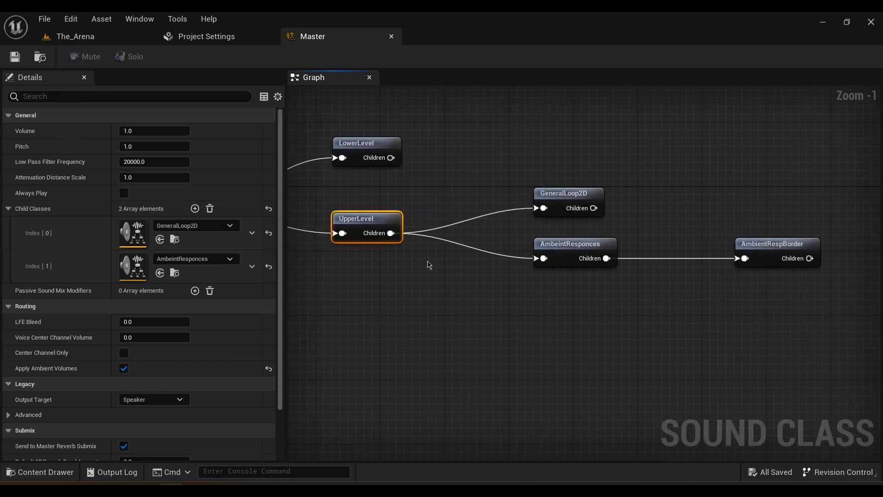
left_click(556, 190)
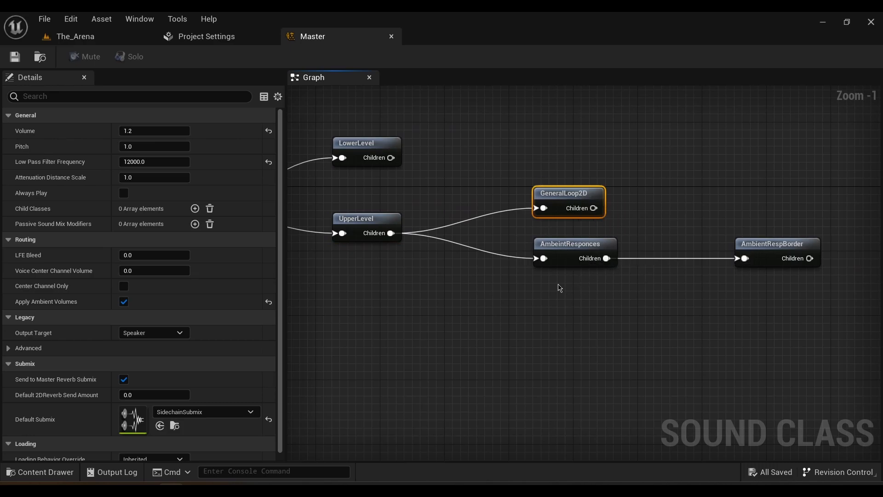
Open AU_amb_crowd_general_Cue from the SoundCues folder and examine its sound class and looping wave players.
left_click(94, 41)
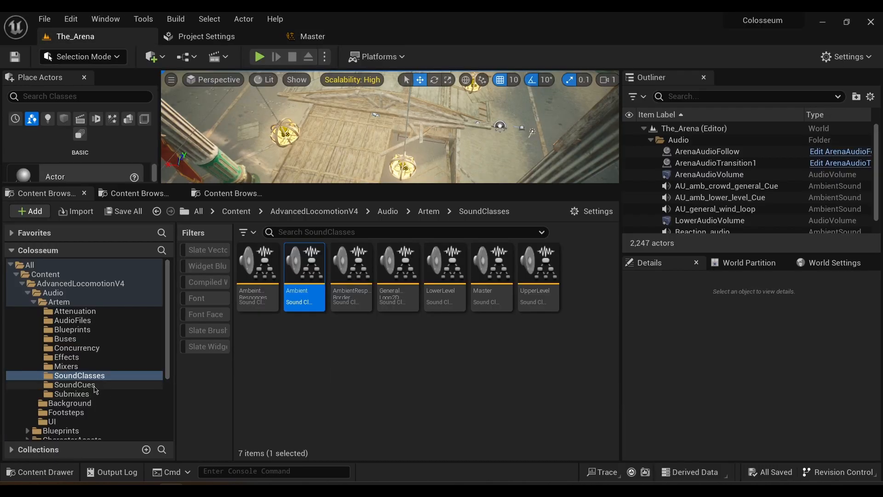
left_click(75, 384)
double_click(400, 289)
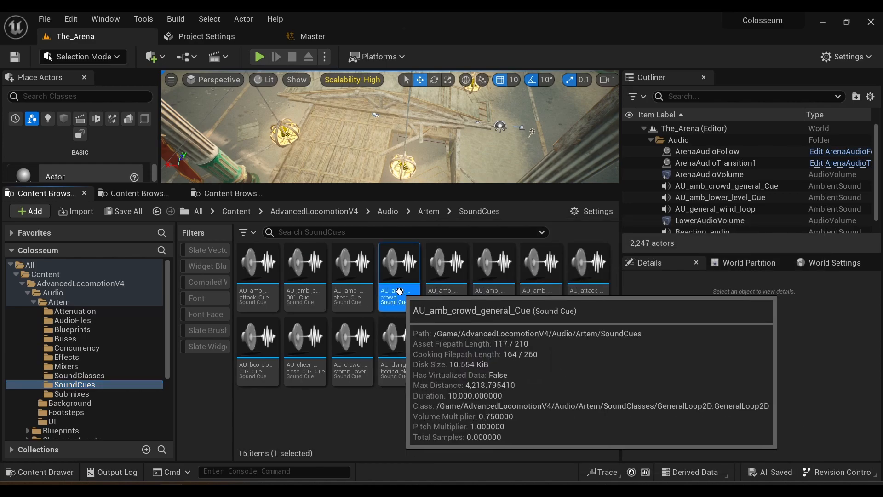
right_click_drag(534, 174, 477, 213)
scroll(476, 213, "down", 2)
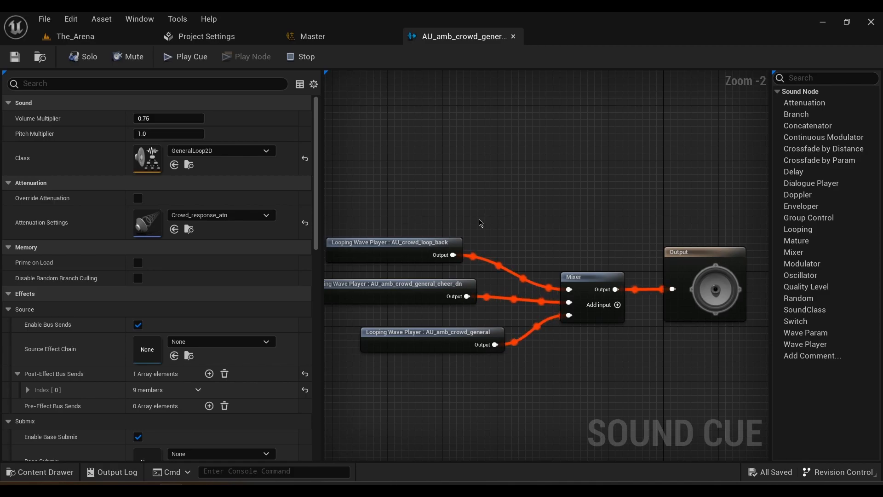
Inspect the AmbeintResponces class in the Master graph, and open AU_amb_boo_001_Cue from SoundCues to check its class assignment.
left_click(324, 37)
right_click_drag(497, 303, 454, 292)
left_click(501, 242)
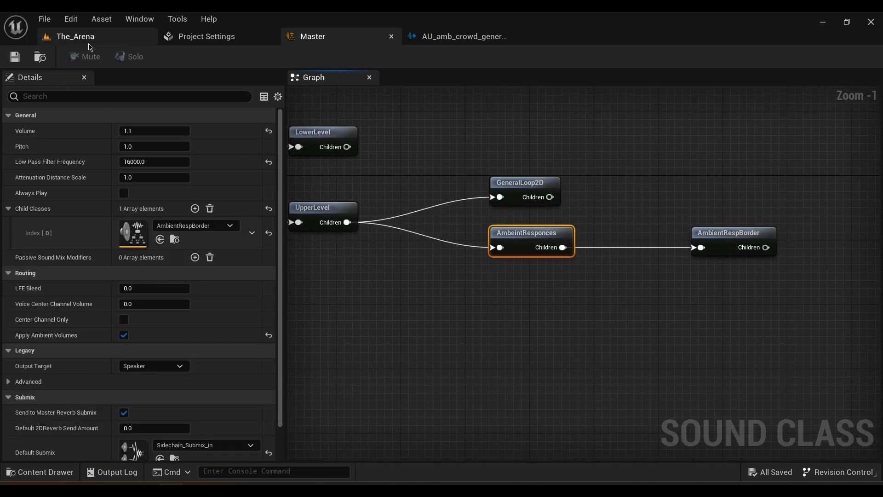
left_click(91, 45)
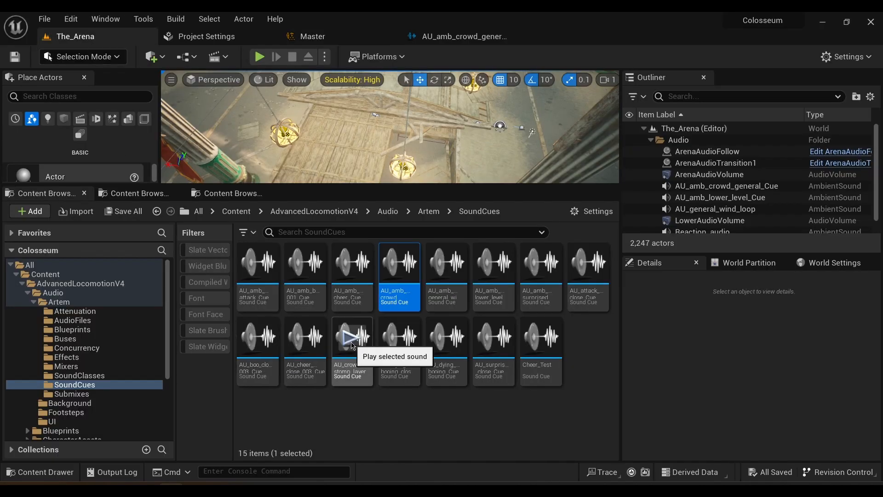
double_click(305, 272)
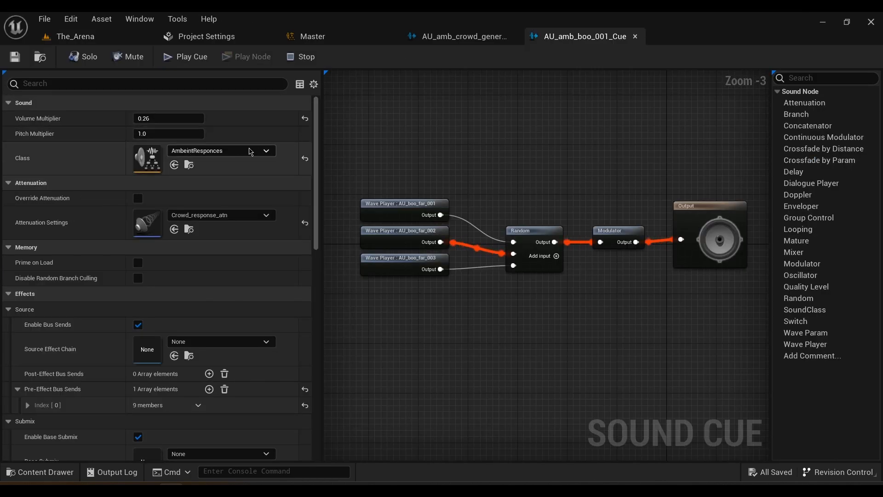
Inspect the AmbientRespBorder class in the Master graph and compare it with AU_boo_close_003_Cue's class assignment and node graph.
left_click(318, 41)
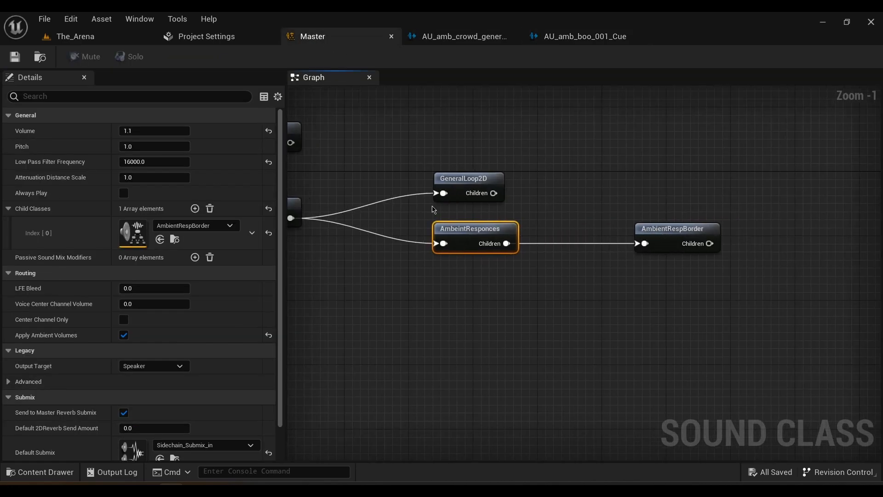
left_click(690, 229)
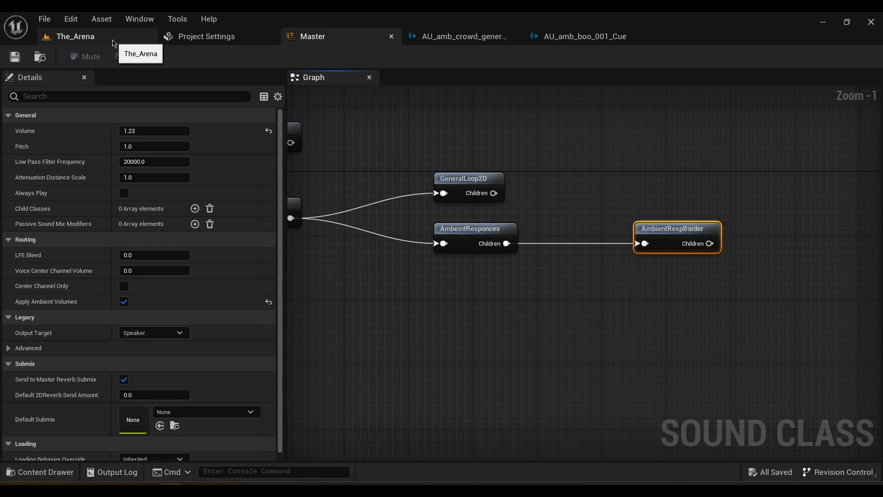
left_click(113, 43)
mouse_move(481, 367)
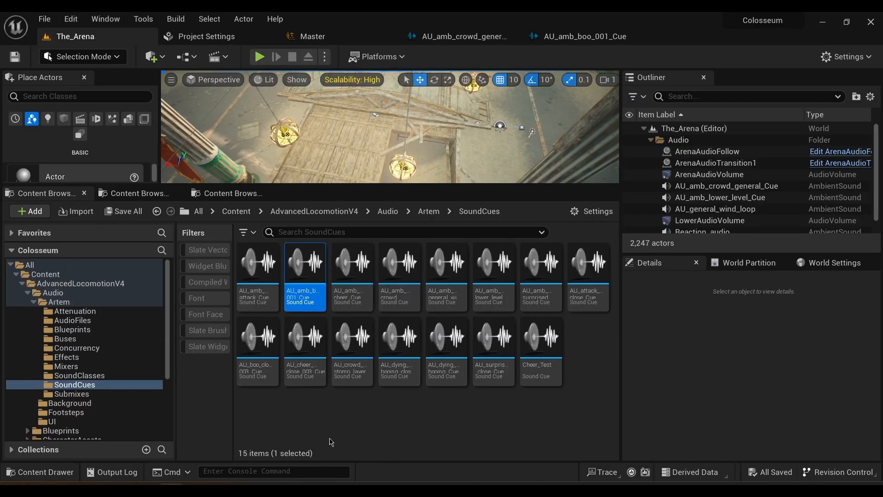
double_click(258, 349)
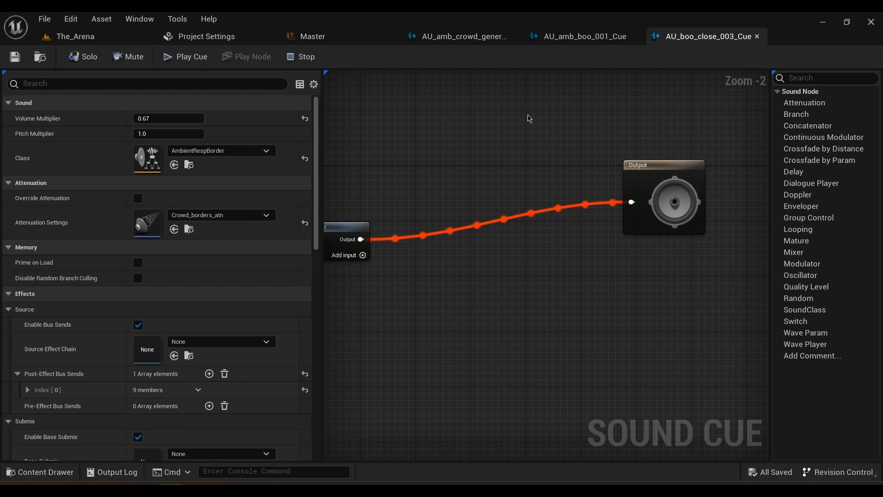
scroll(577, 184, "down", 2)
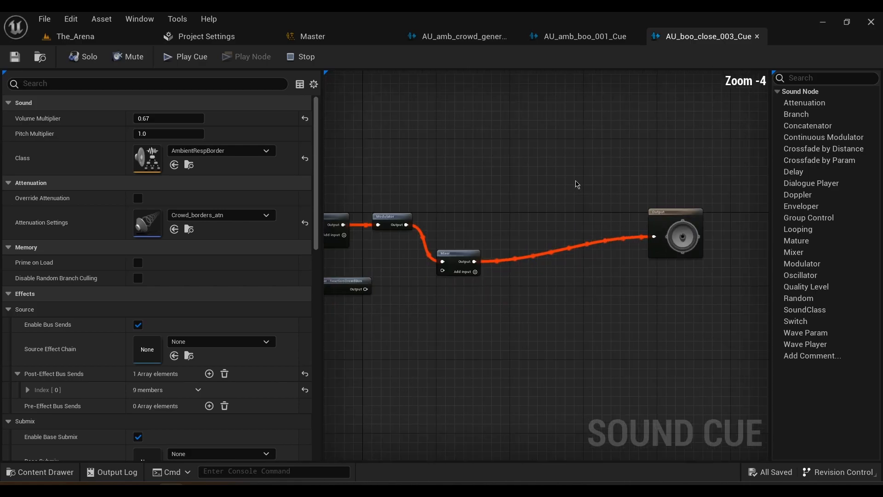
scroll(574, 184, "down", 1)
right_click_drag(528, 177, 620, 193)
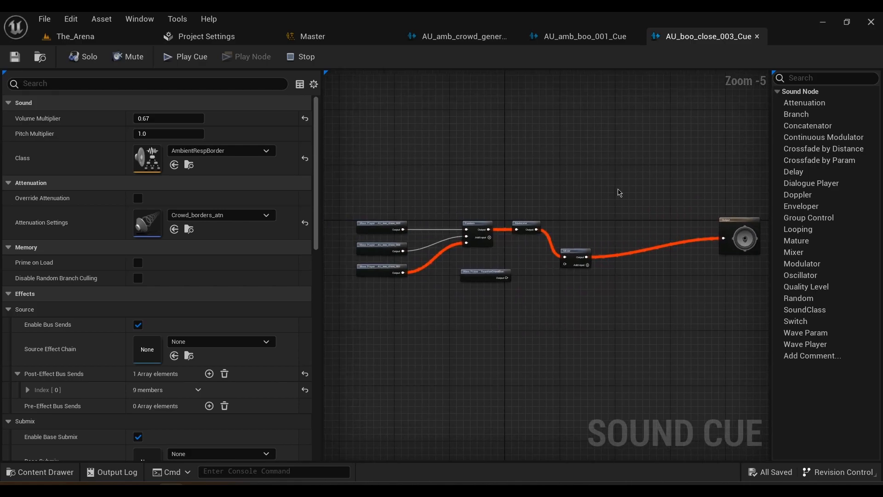
left_click(307, 38)
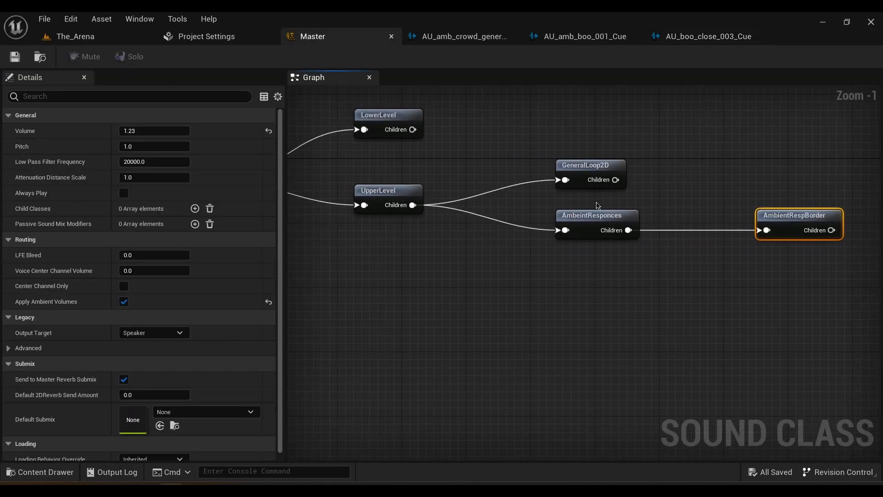
Open Crowd_borders_atn from the Attenuation folder, review its volume, spatialization and reverb settings, and return to AU_boo_close_003_Cue.
left_click(77, 44)
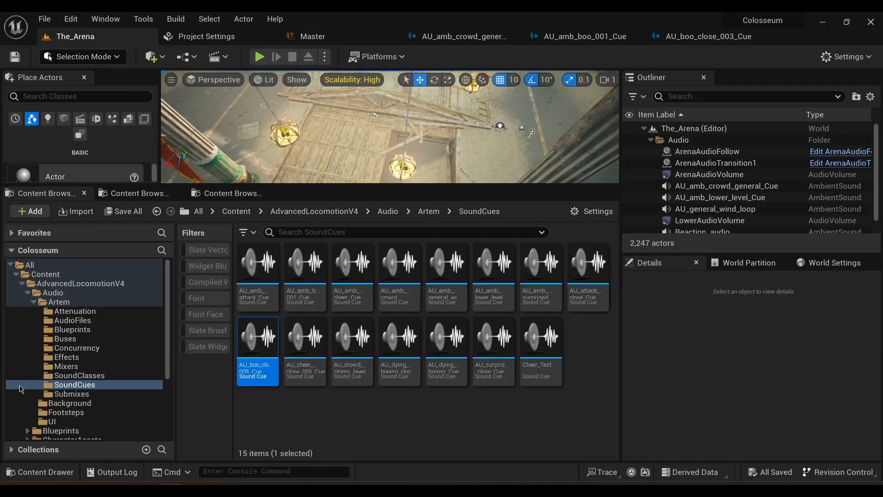
left_click(96, 316)
left_click(263, 299)
double_click(263, 299)
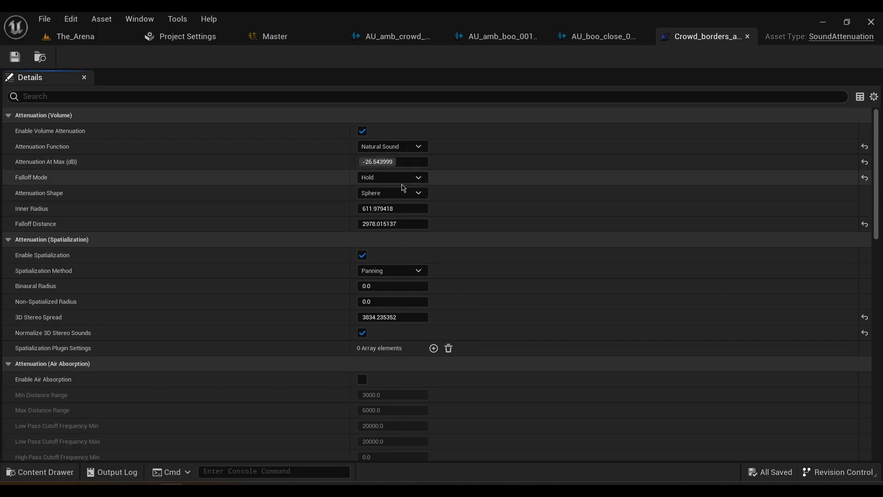
scroll(404, 187, "down", 1)
scroll(409, 179, "down", 6)
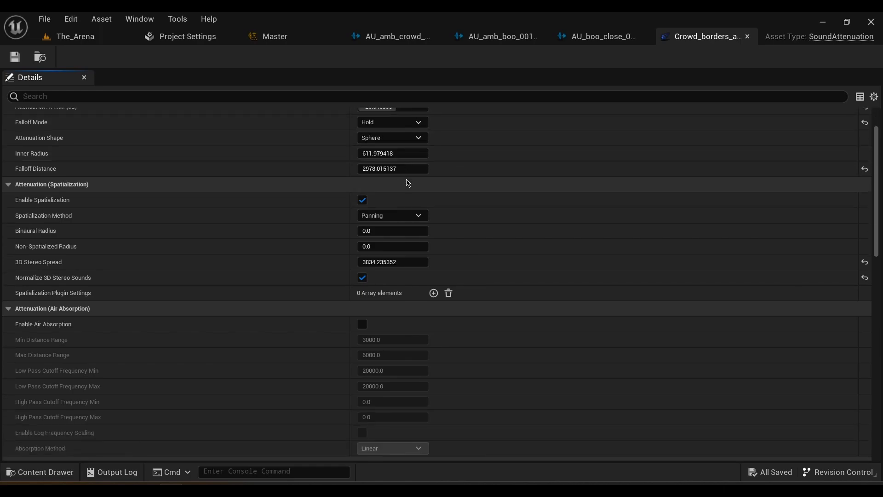
scroll(406, 179, "down", 10)
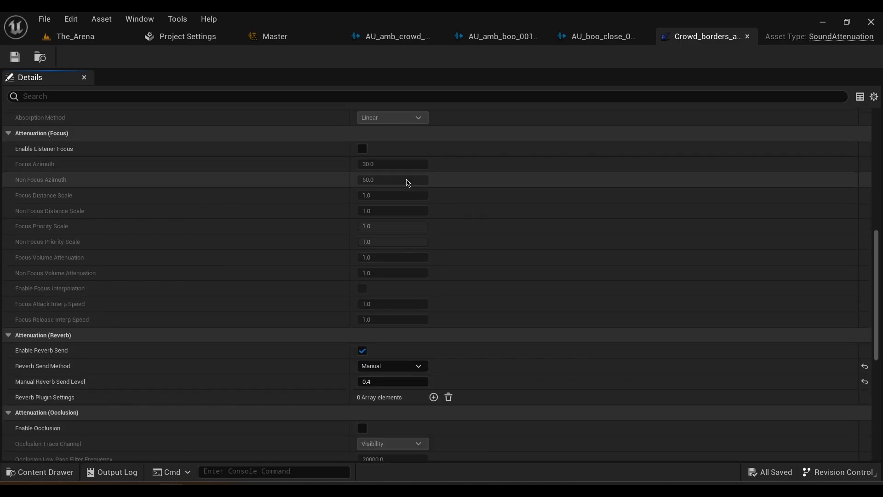
scroll(407, 183, "down", 5)
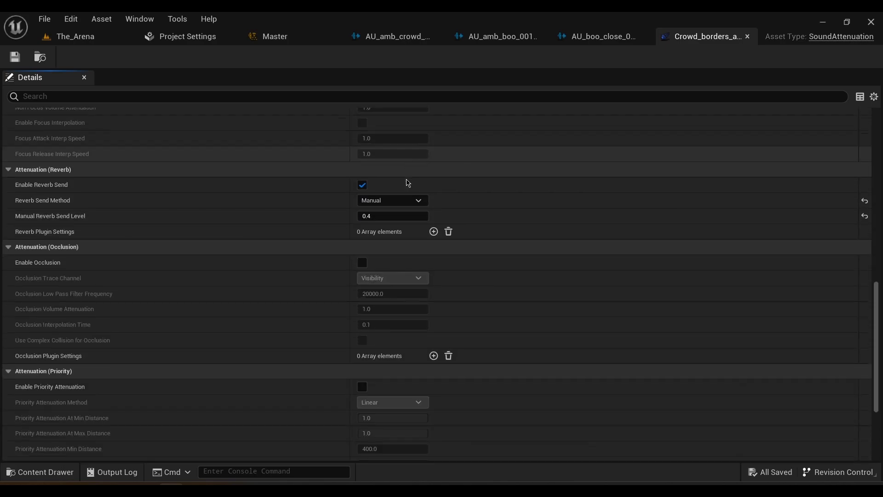
scroll(407, 181, "down", 5)
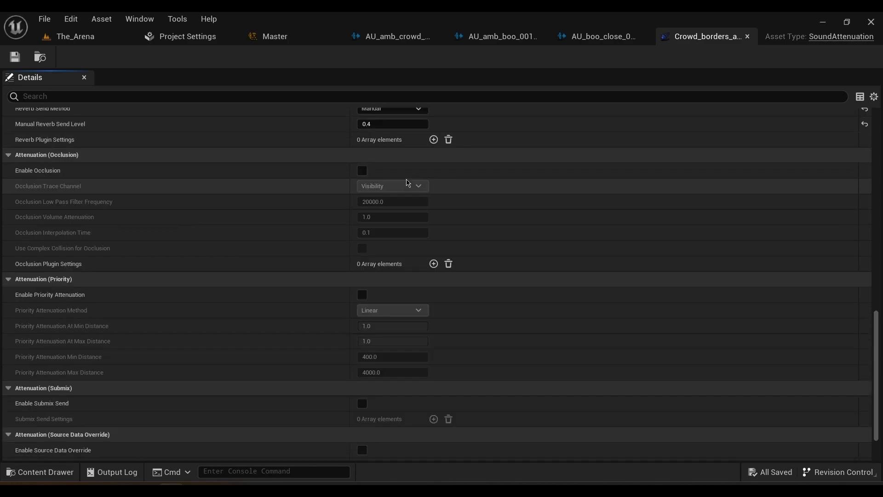
scroll(406, 182, "up", 3)
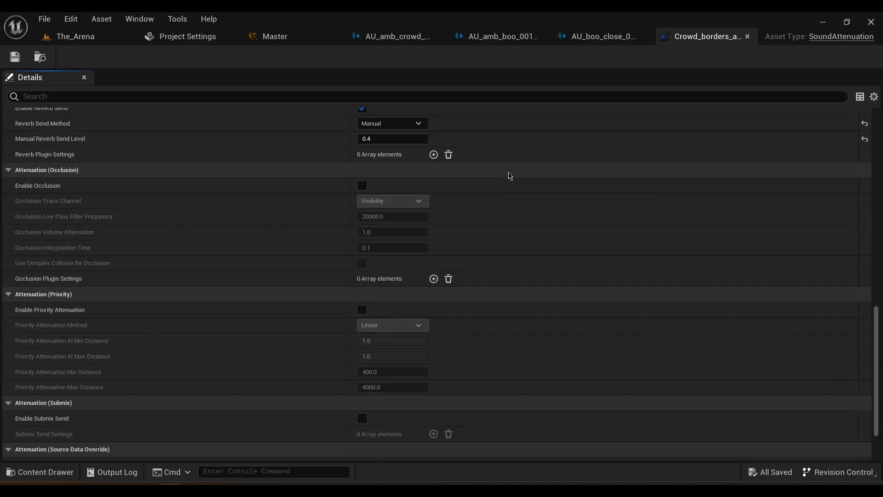
left_click(598, 36)
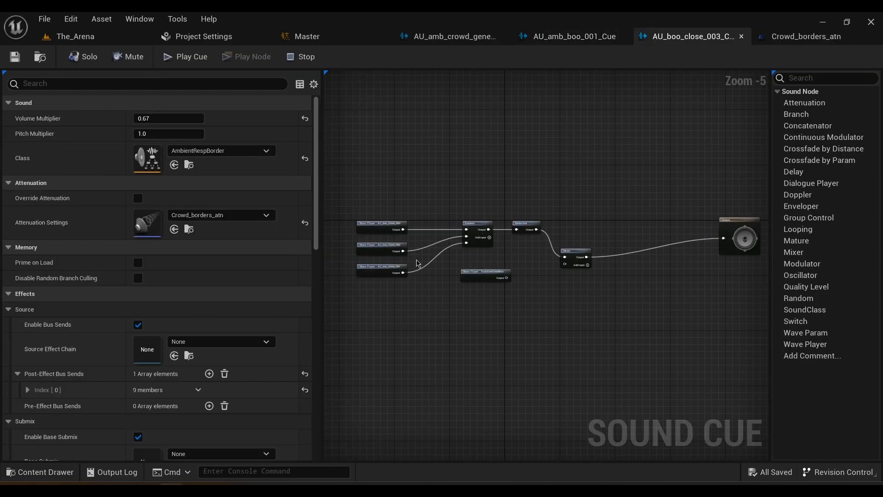
Open Crowd_response_atn from the Attenuation folder and review its volume, spatialization and air absorption settings.
left_click(84, 44)
left_click(309, 298)
double_click(308, 298)
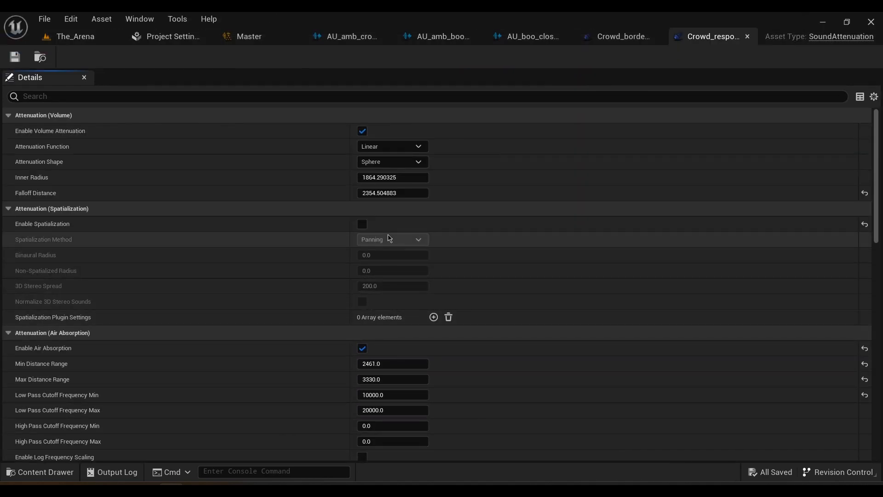
scroll(380, 161, "down", 1)
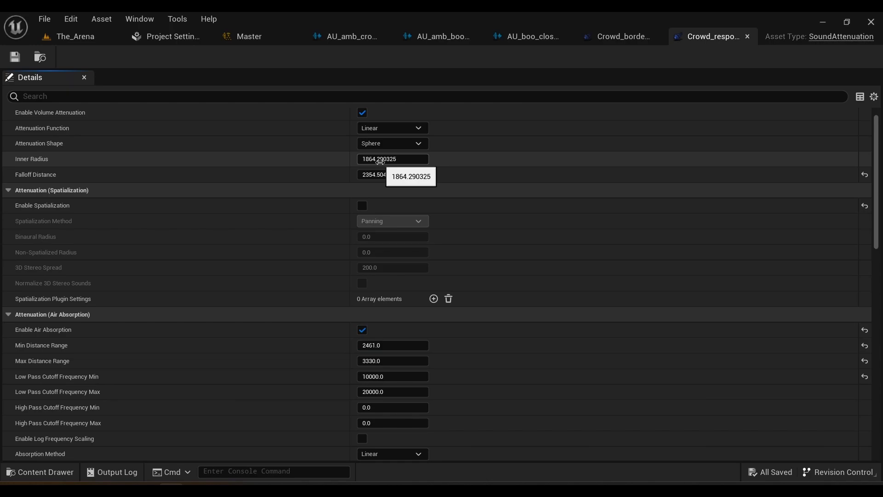
scroll(381, 171, "down", 3)
scroll(382, 171, "down", 9)
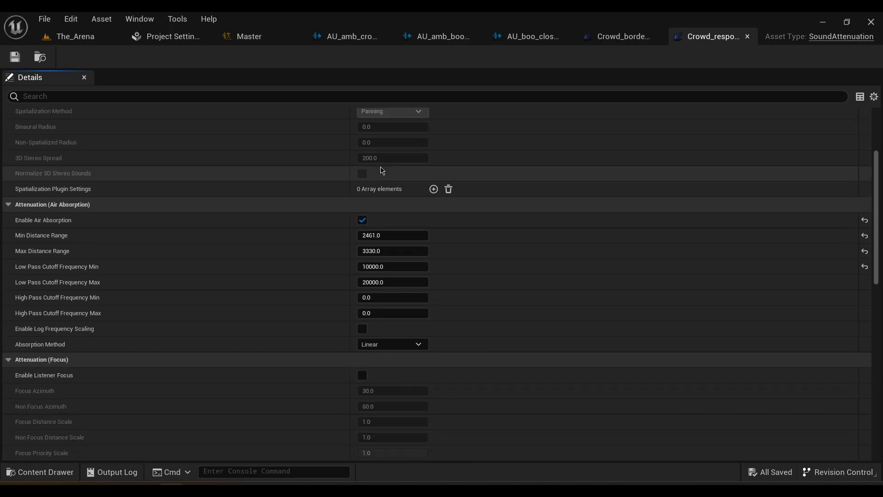
Review the focus, reverb, occlusion, priority and submix settings of Crowd_response_atn, and return to AU_amb_boo_001_Cue.
scroll(382, 171, "down", 19)
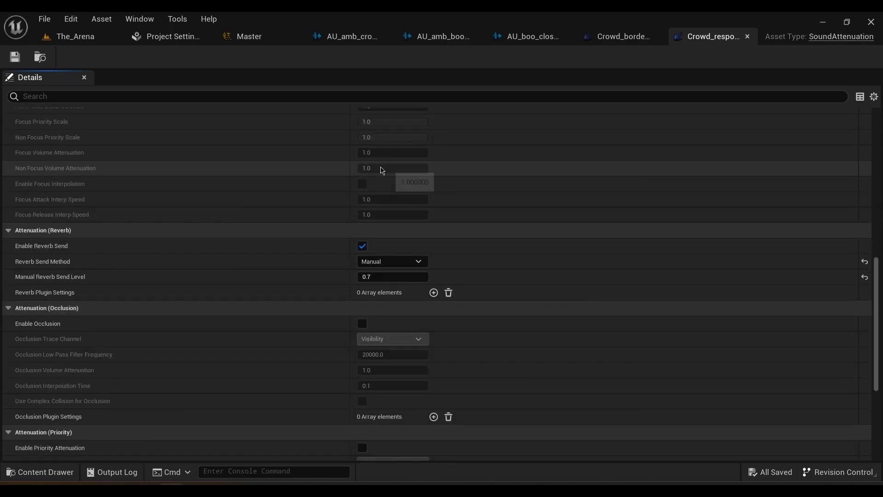
scroll(382, 171, "down", 5)
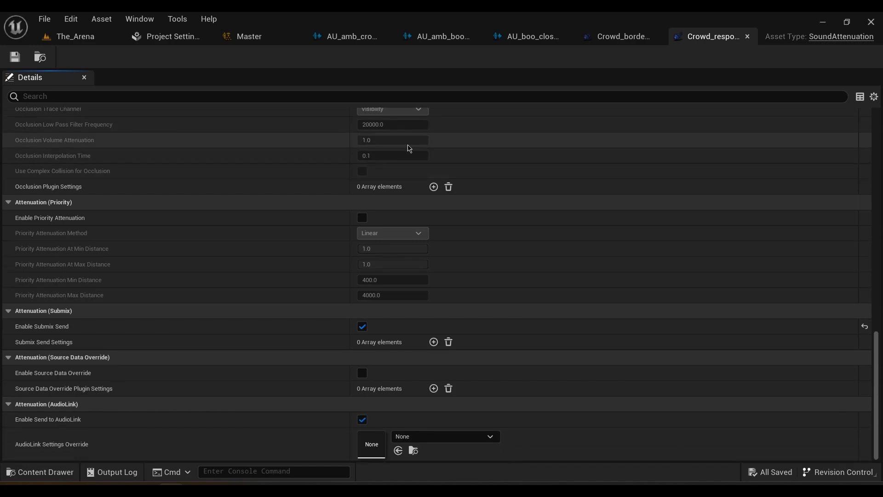
left_click(442, 37)
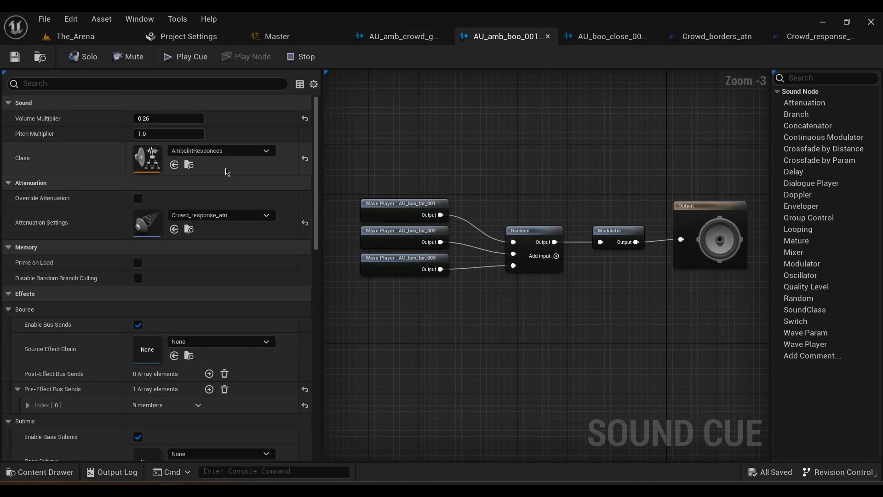
Return to The_Arena level and look through the AudioFiles and Blueprints folders under Artem.
left_click(72, 38)
left_click(85, 321)
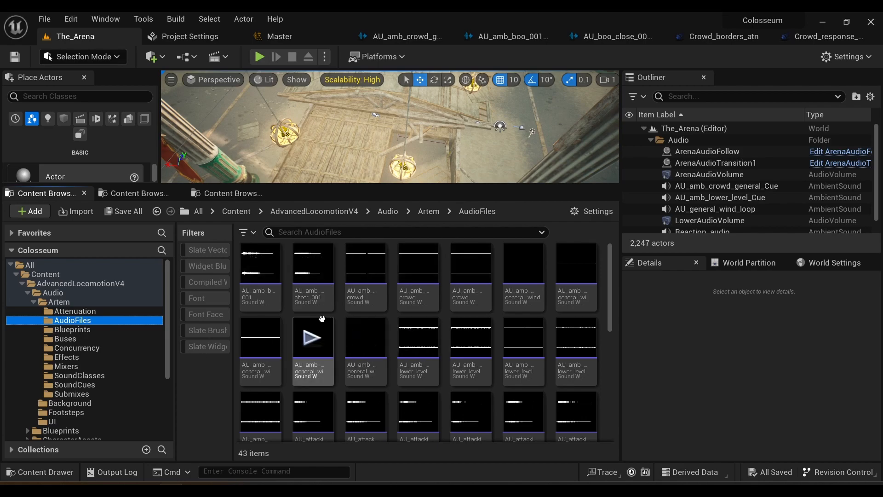
left_click(71, 331)
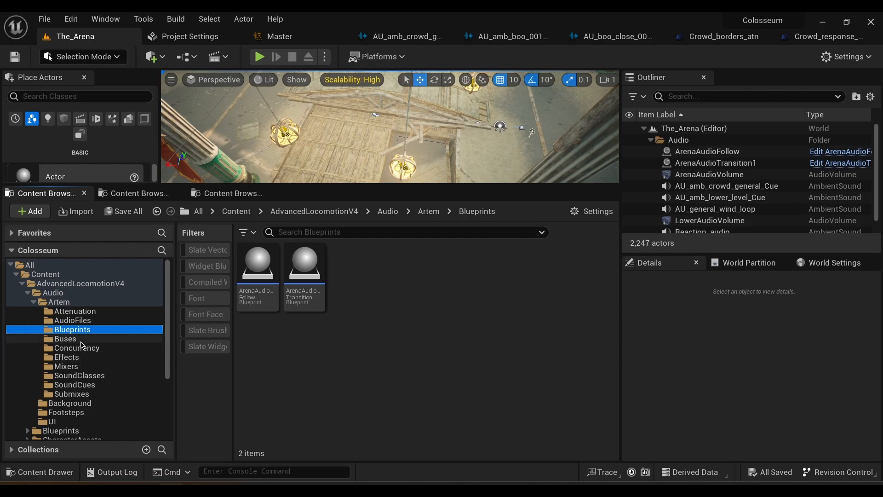
Open GeneralCrowdLoopBus and ReactionCrowdBus from the Buses folder, and review the volume and class settings of GeneralCrowdLoopBus.
left_click(83, 339)
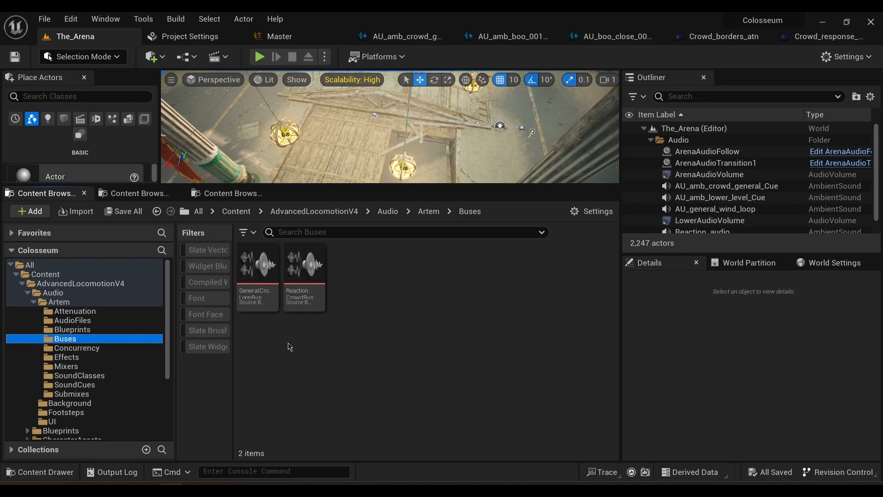
double_click(267, 298)
left_click(73, 41)
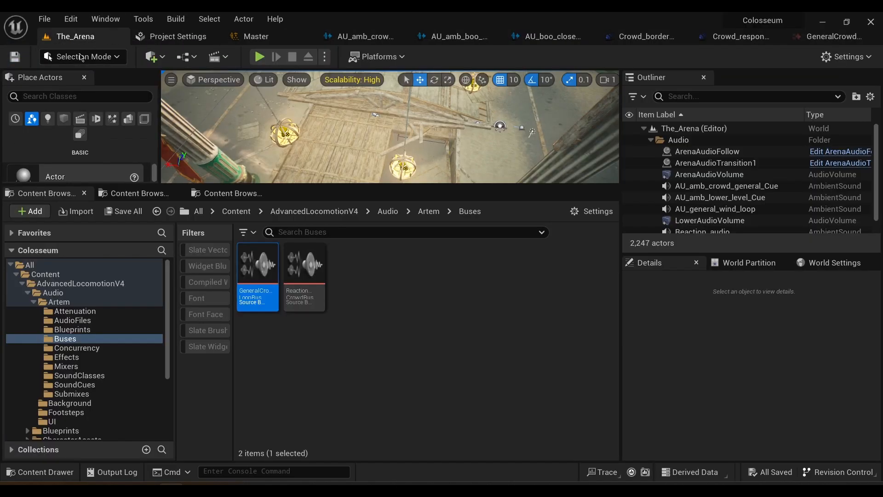
double_click(300, 295)
left_click(664, 38)
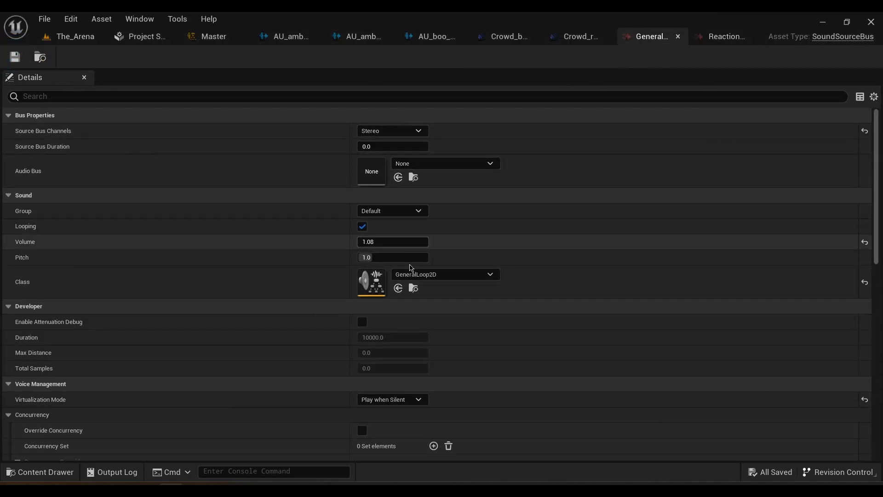
Expand the post-effect bus send of AU_amb_crowd_general_Cue to check its source bus, and compare it with GeneralCrowdLoopBus.
left_click(295, 37)
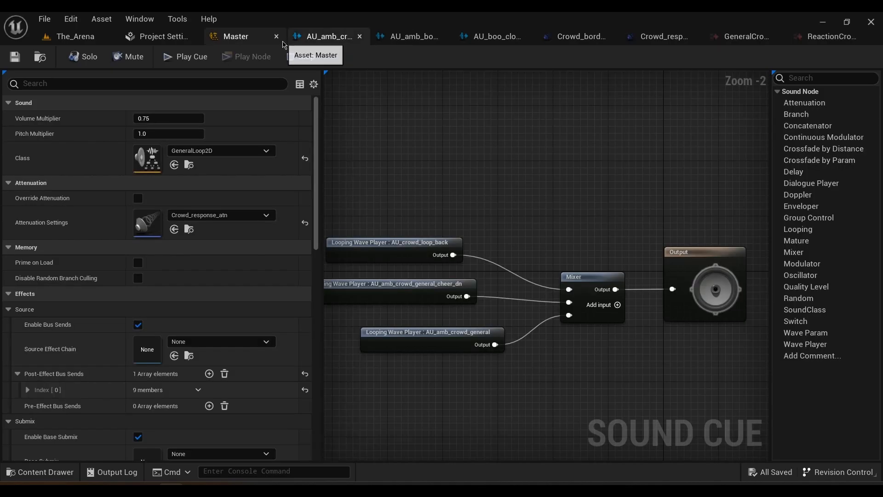
mouse_move(316, 124)
left_mouse_down()
mouse_move(316, 207)
mouse_move(324, 138)
left_mouse_up()
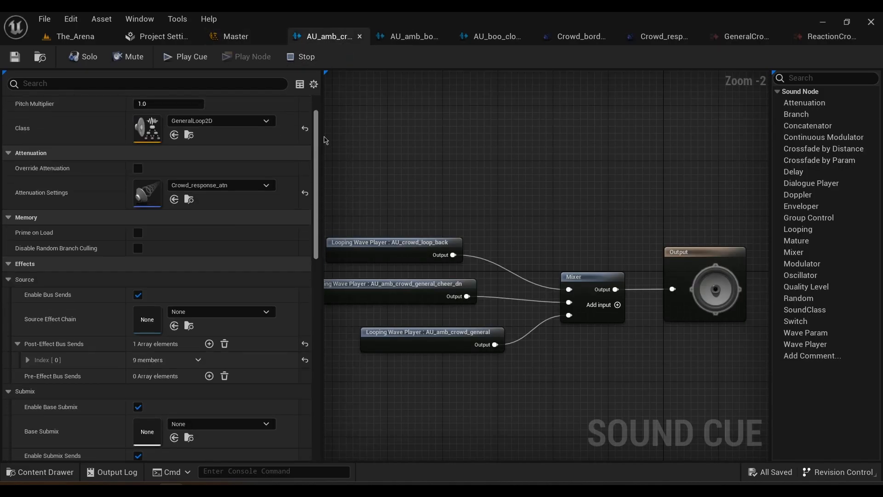
scroll(24, 339, "down", 2)
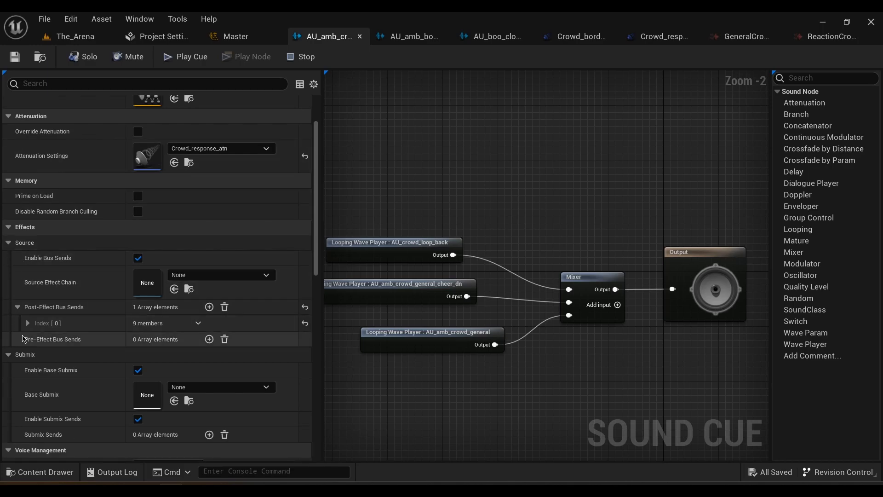
left_click(27, 323)
scroll(151, 331, "down", 3)
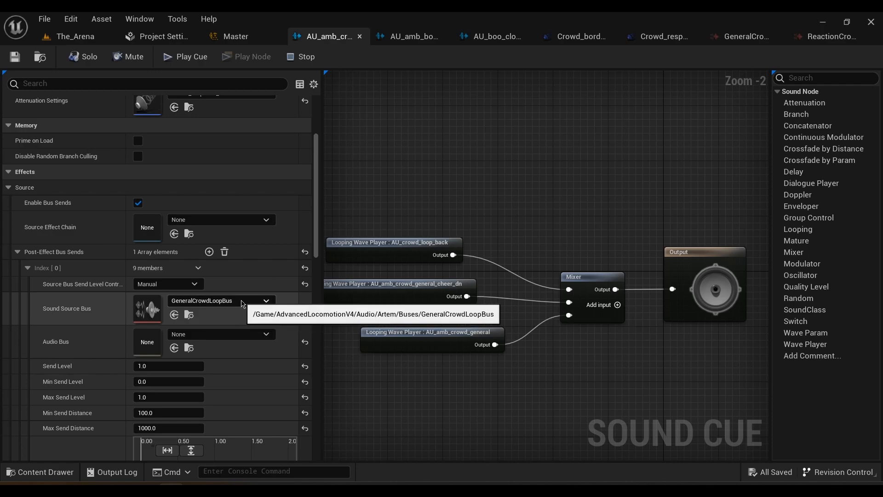
left_click(740, 36)
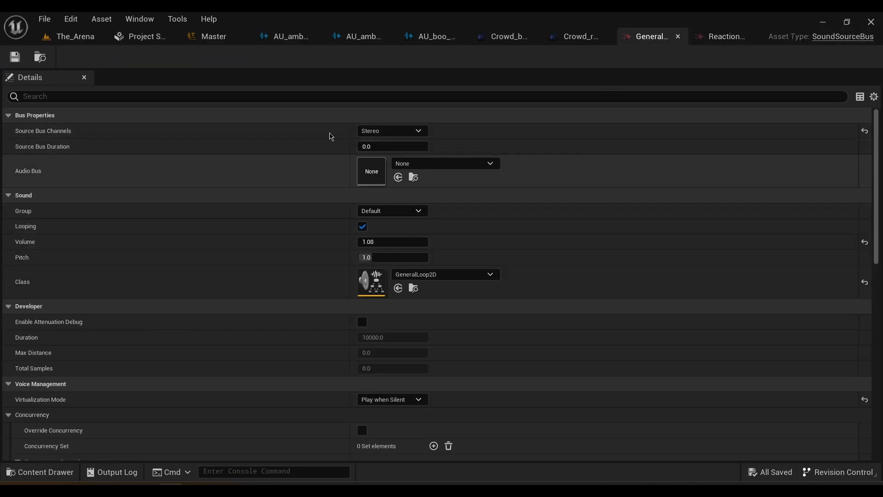
Expand the pre-effect bus send of AU_amb_boo_001_Cue to check its source bus, and compare it with ReactionCrowdBus.
left_click(358, 37)
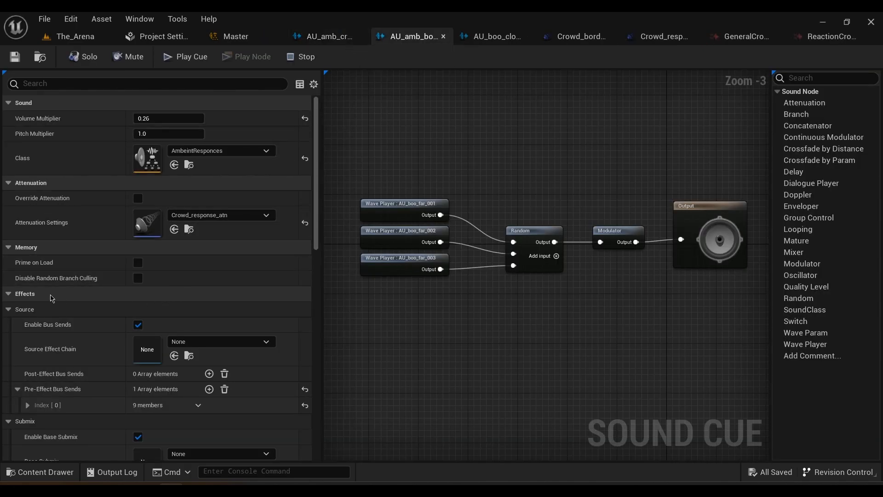
scroll(67, 320, "down", 1)
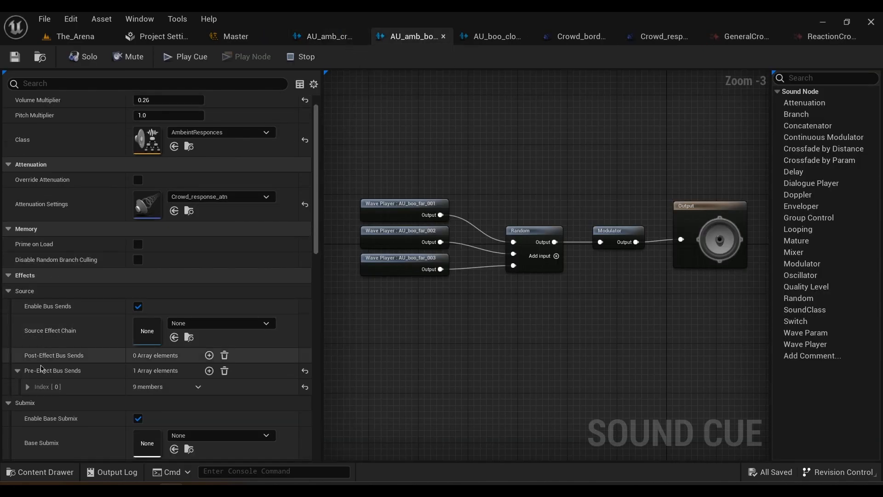
left_click(27, 387)
scroll(138, 377, "down", 3)
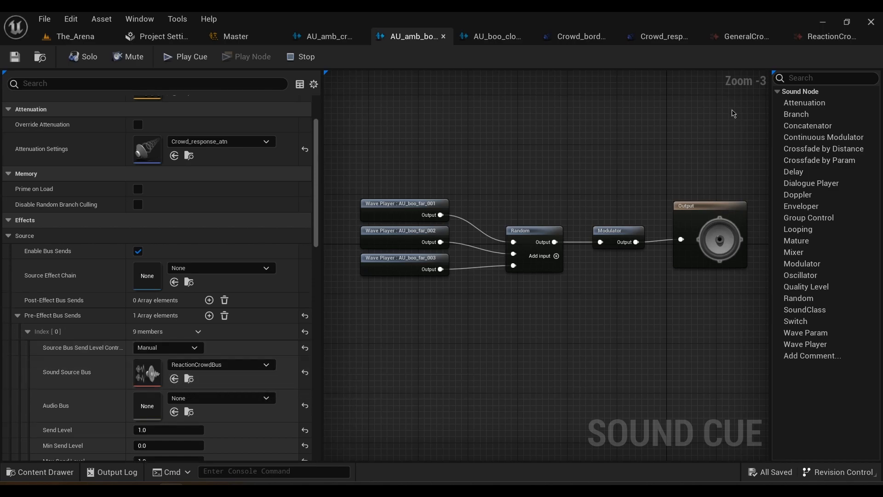
left_click(816, 41)
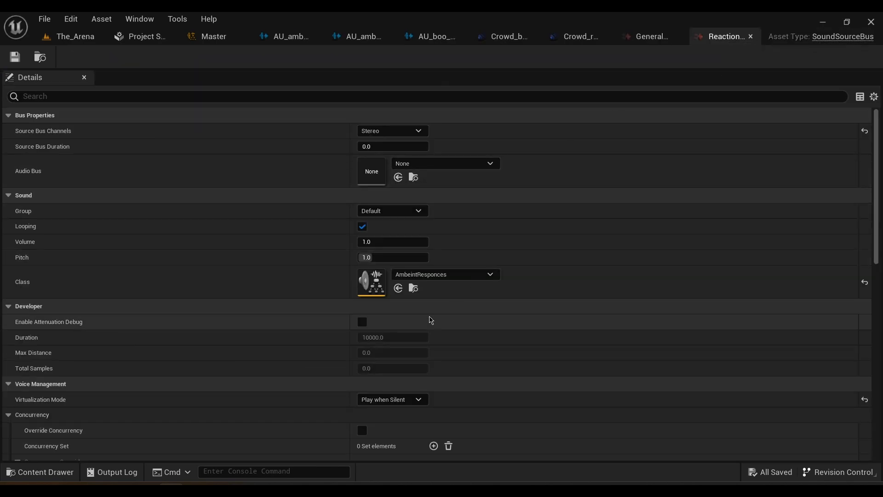
Select the ArenaAudioFollow actor in The_Arena and inspect the sounds assigned to its Audio_Close and Audio components.
left_click(70, 41)
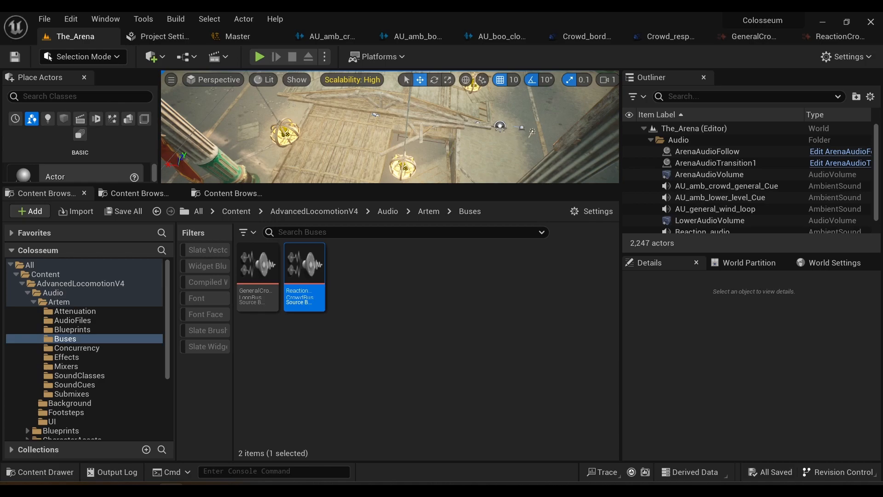
left_click(708, 151)
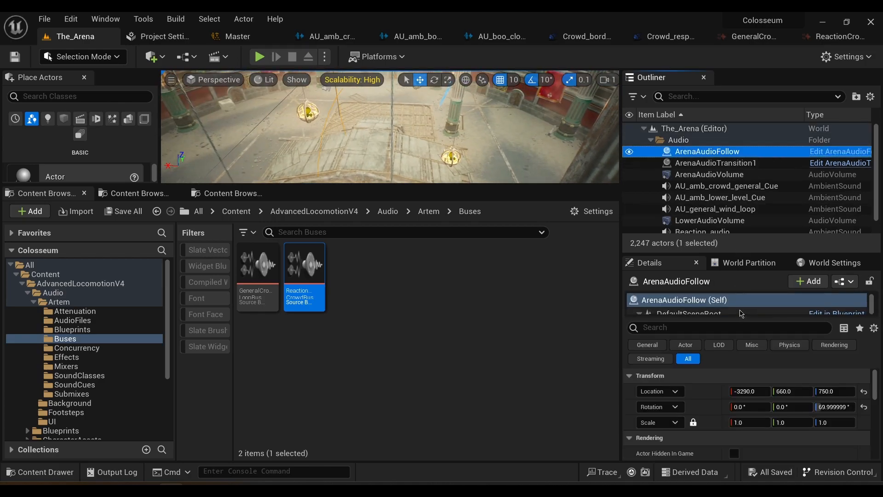
scroll(716, 308, "down", 2)
left_click(713, 309)
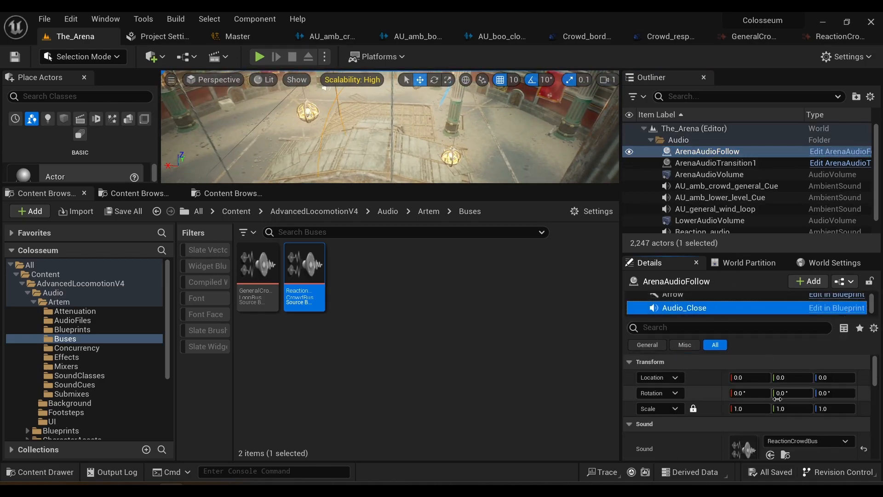
scroll(789, 413, "down", 1)
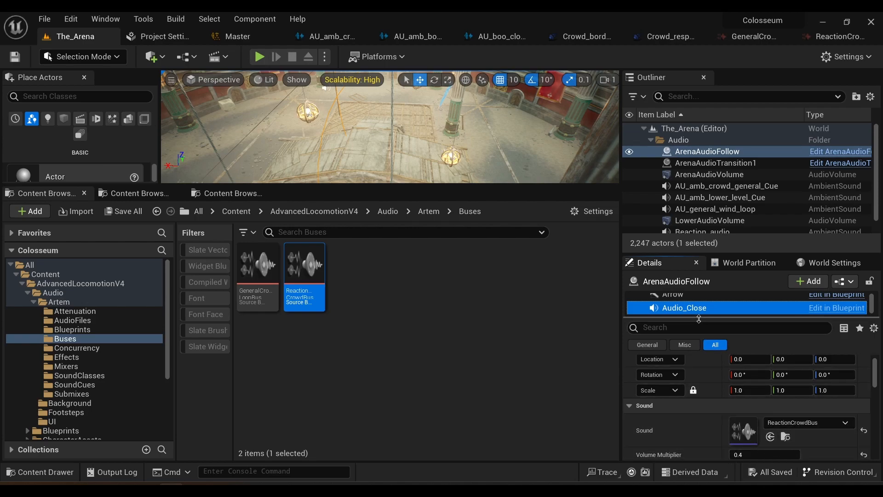
scroll(700, 317, "up", 1)
left_click(690, 299)
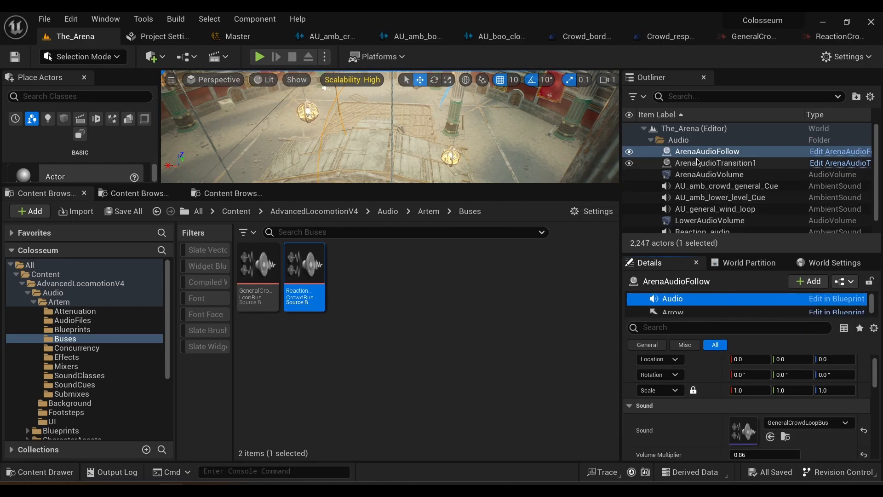
right_click_drag(551, 150, 537, 204)
right_click_drag(534, 166, 423, 136)
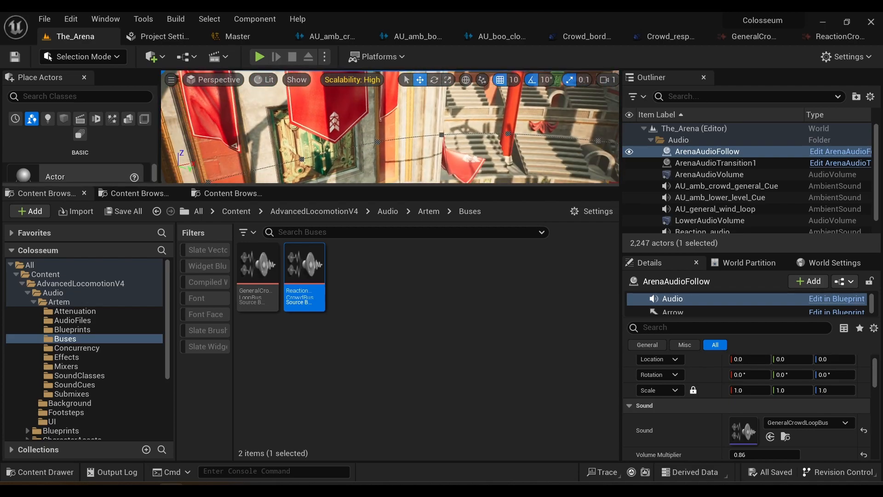
Open BordersSpawned_Conc from the Concurrency folder, review its max count, resolution rule and voice stealing settings, and return to The_Arena.
left_click(69, 348)
double_click(252, 297)
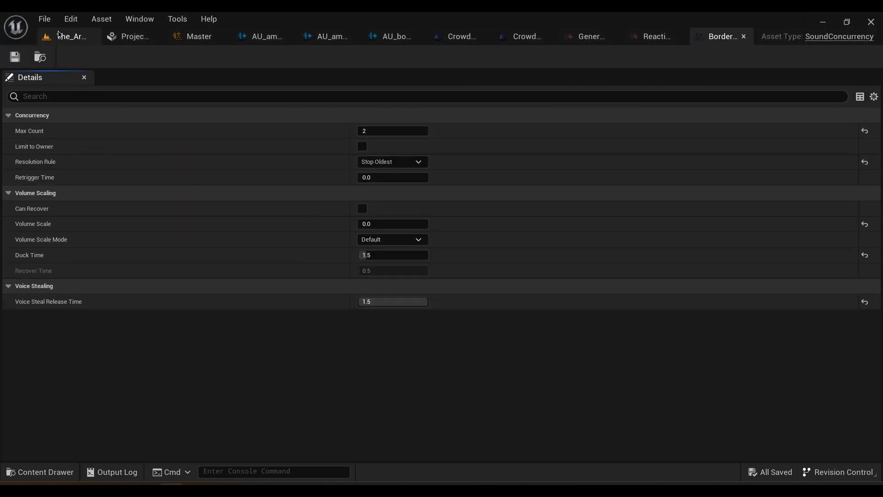
left_click(60, 35)
Show BordersSpawned_Conc in the Reference Viewer and browse to the AU_crowd_stomp_layer_Cue asset that references it.
right_click(255, 294)
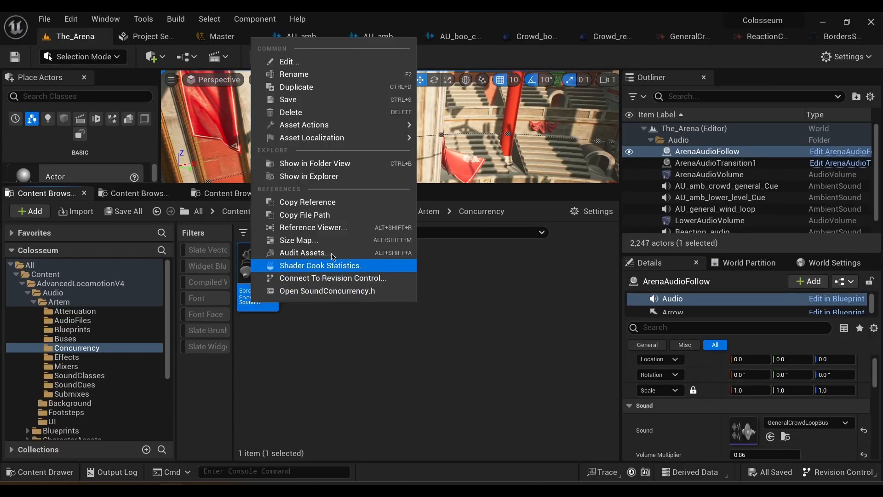
left_click(339, 227)
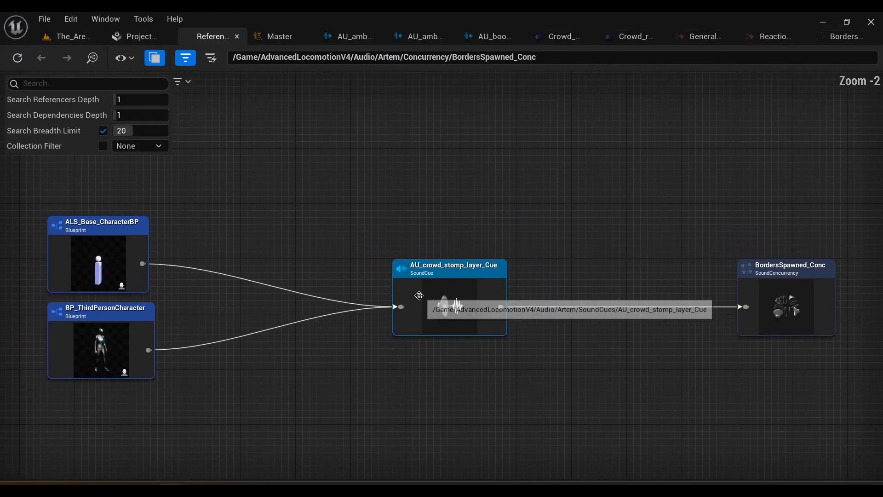
right_click(454, 273)
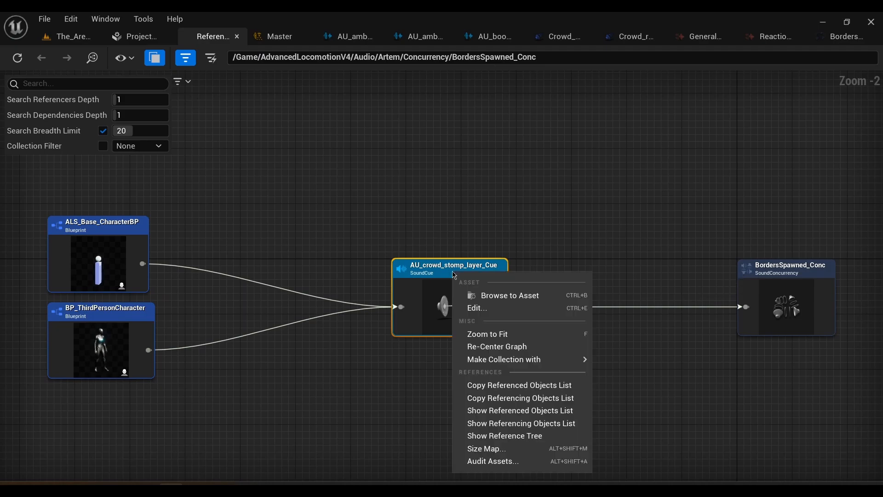
left_click(501, 295)
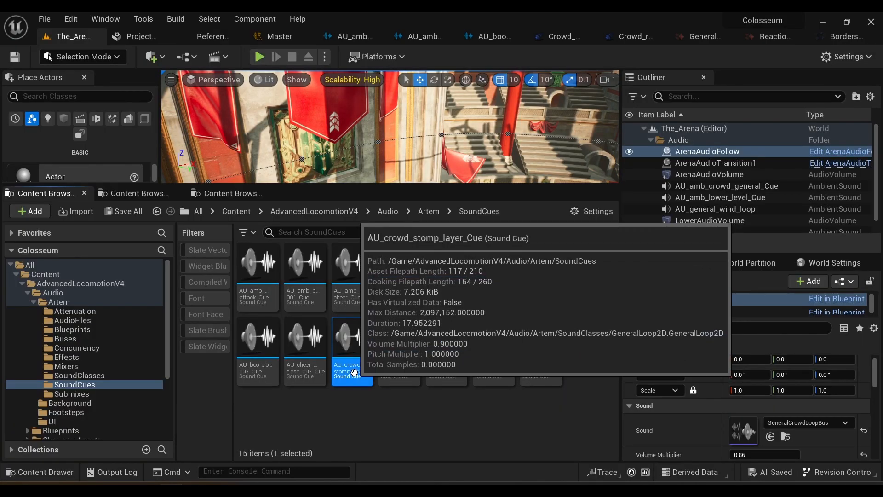
Open AU_crowd_stomp_layer_Cue, examine its node graph and play the cue.
double_click(351, 368)
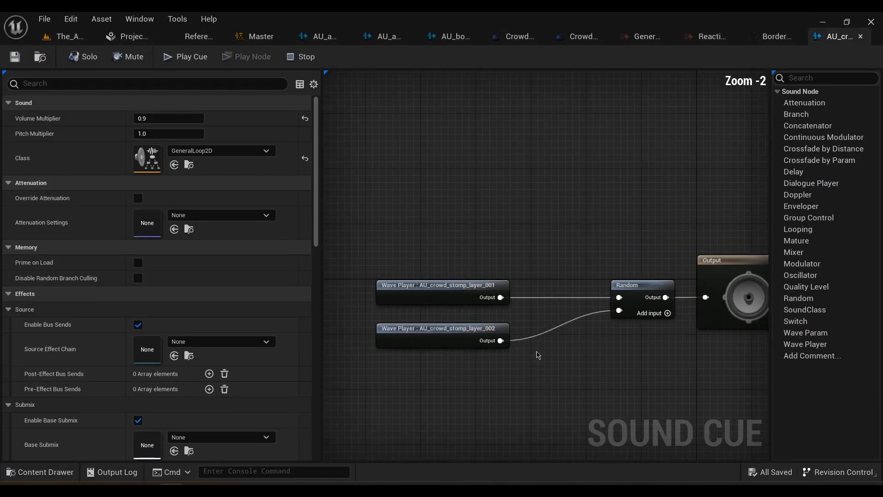
right_click_drag(576, 355, 524, 267)
scroll(525, 266, "down", 1)
key("space")
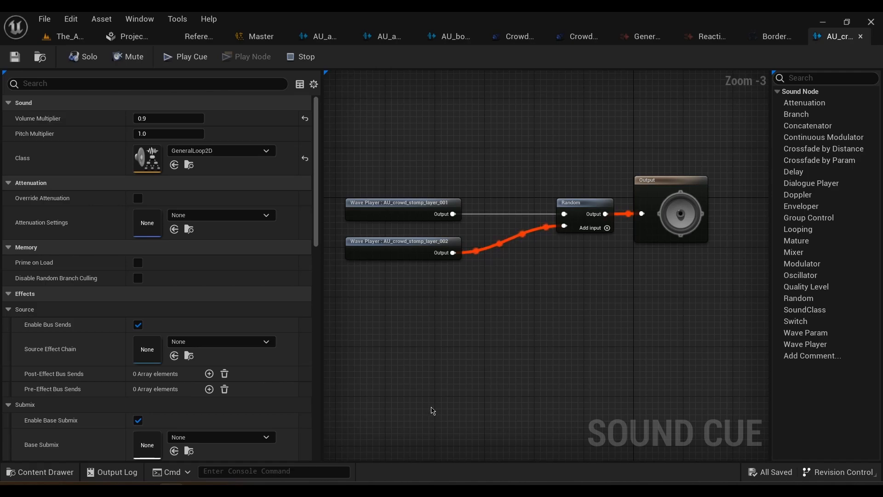
Open MasterLimiter from the Effects folder, review its compressor settings, and close it to return to The_Arena.
left_click(50, 38)
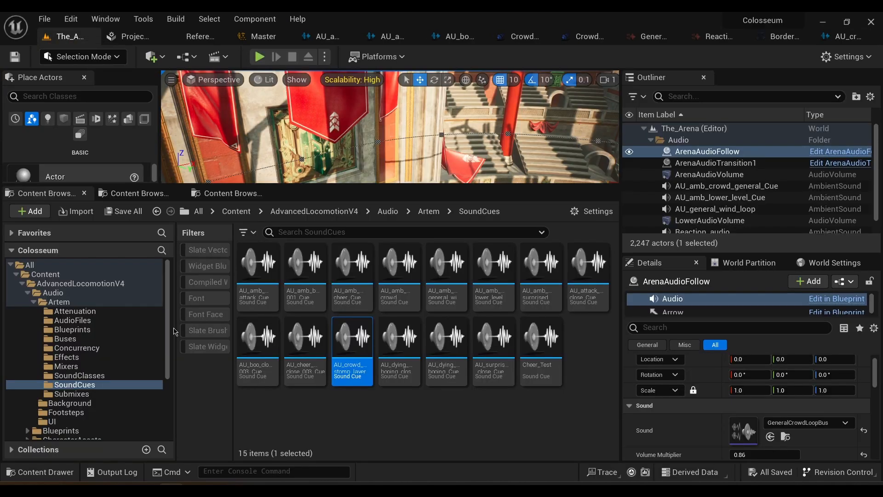
left_click(81, 358)
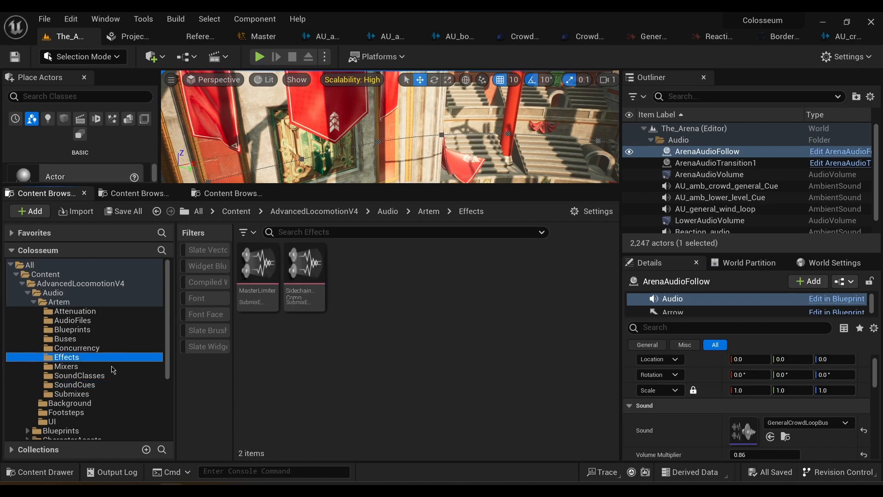
double_click(266, 299)
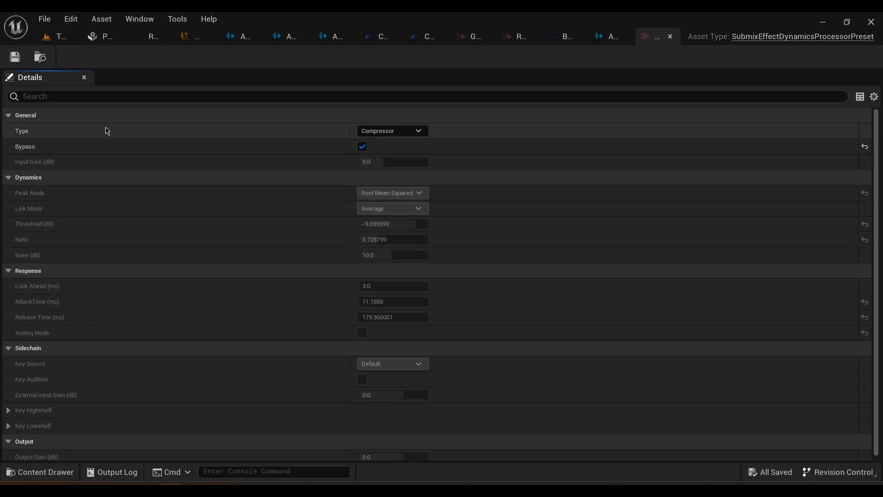
left_click(671, 37)
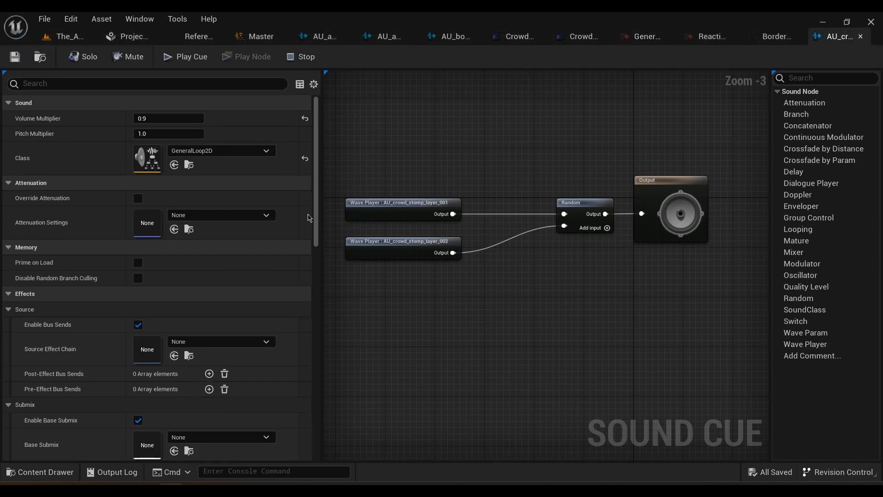
left_click(57, 36)
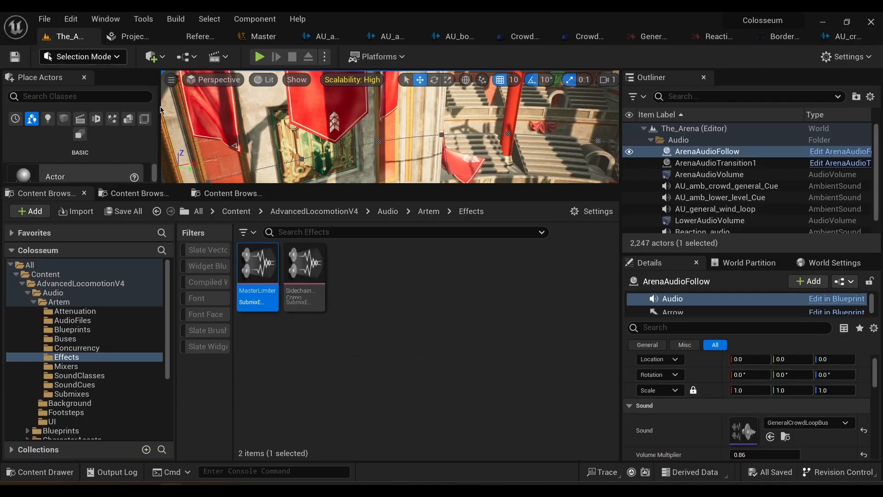
Open SidechainComp from the Effects folder, review its dynamics, response and sidechain settings, and return to The_Arena.
double_click(308, 295)
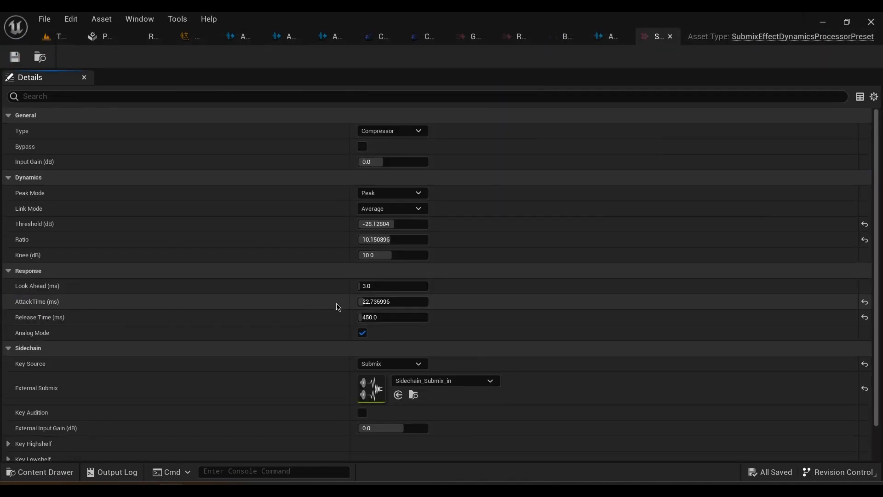
scroll(394, 322, "down", 2)
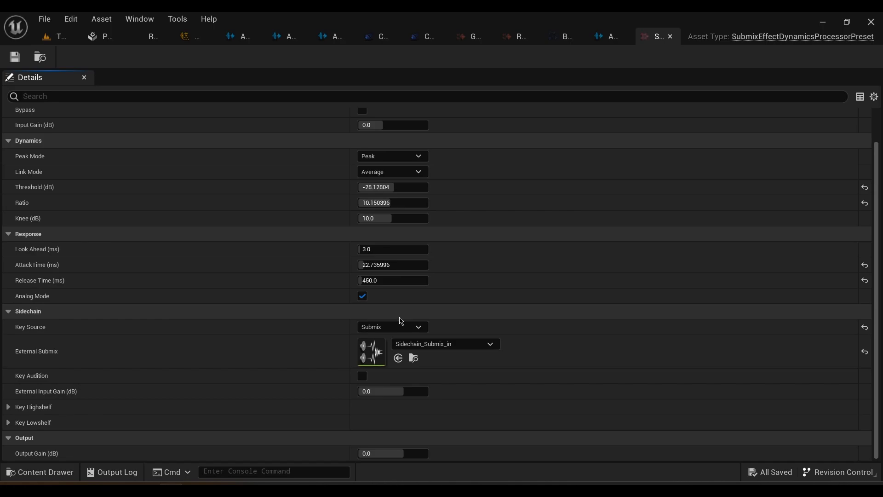
scroll(406, 321, "up", 1)
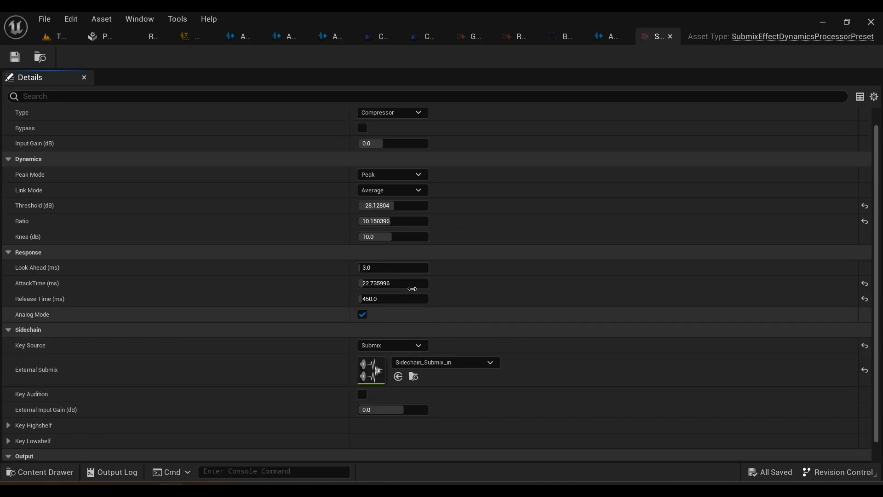
left_click(58, 37)
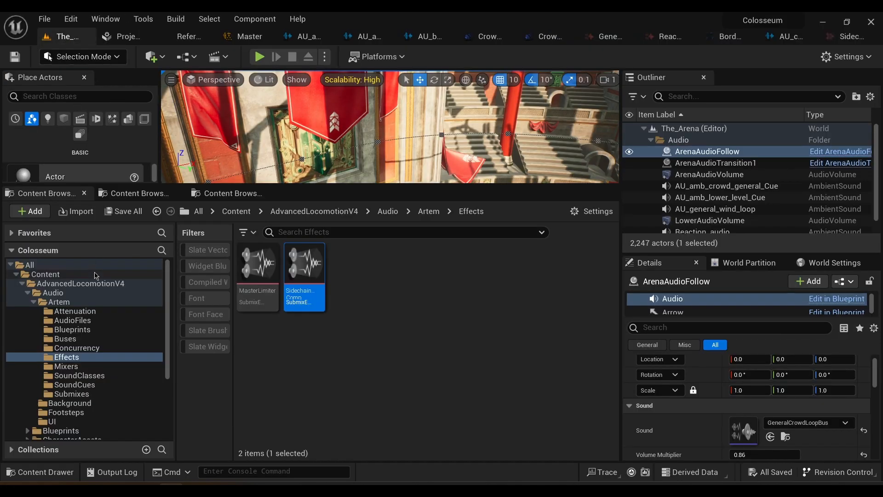
Open SidechainSubmix from the Submixes folder, examine its submix effect chain, and recheck the external submix set in SidechainComp.
left_click(73, 394)
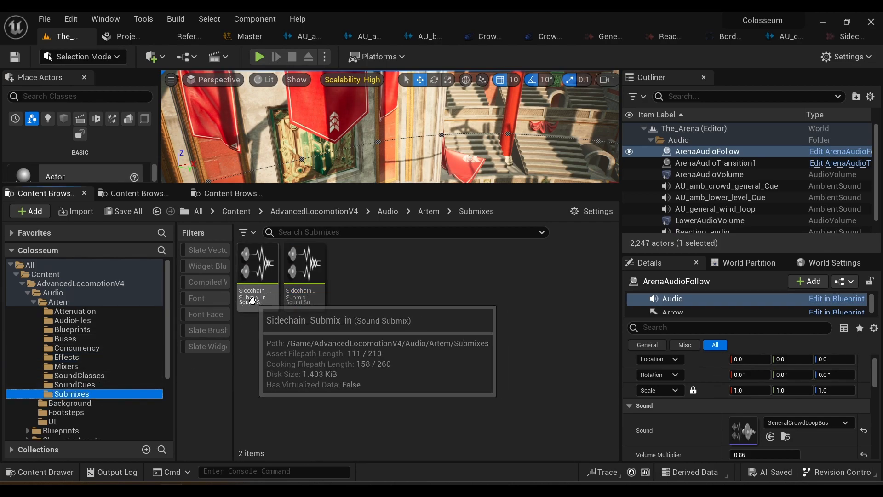
mouse_move(302, 303)
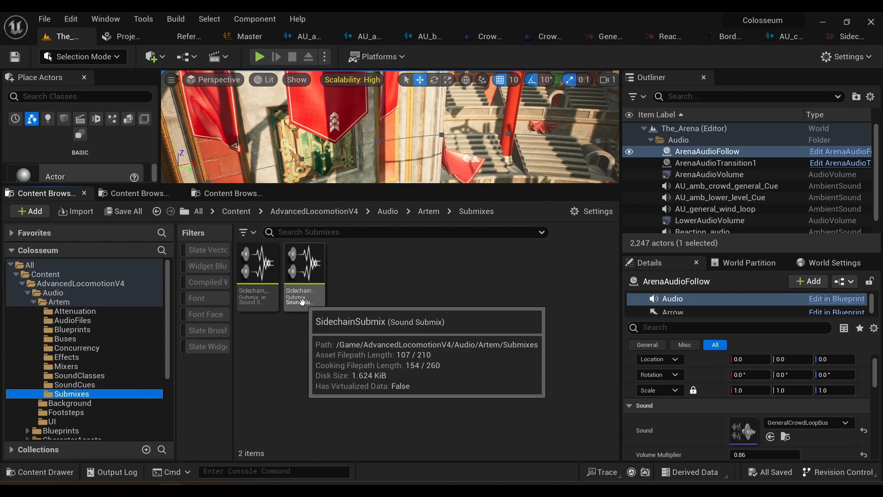
mouse_move(260, 302)
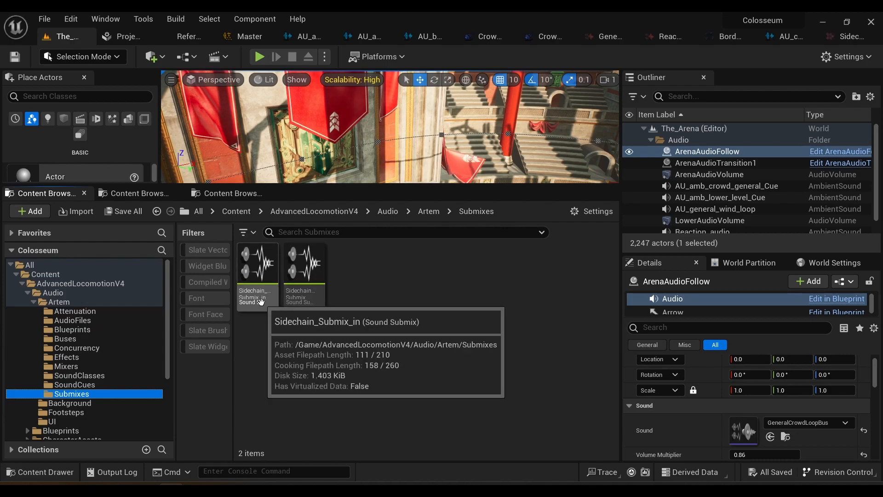
double_click(299, 297)
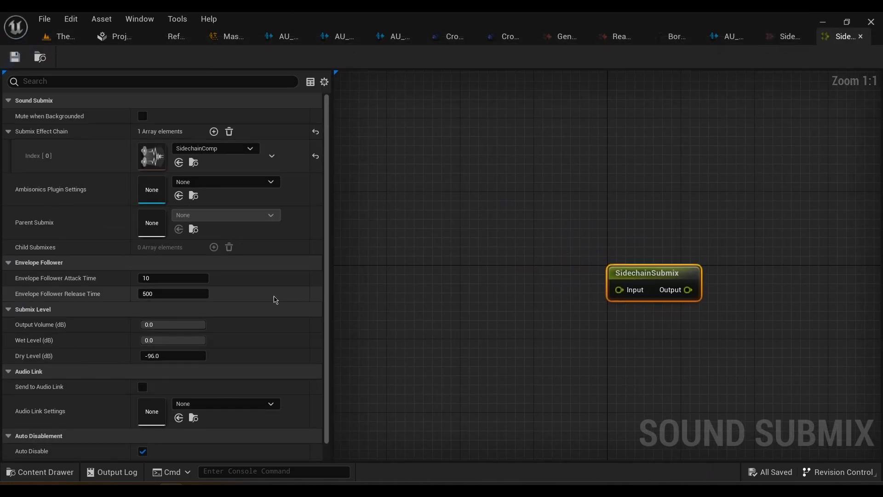
left_click(782, 37)
scroll(505, 344, "down", 1)
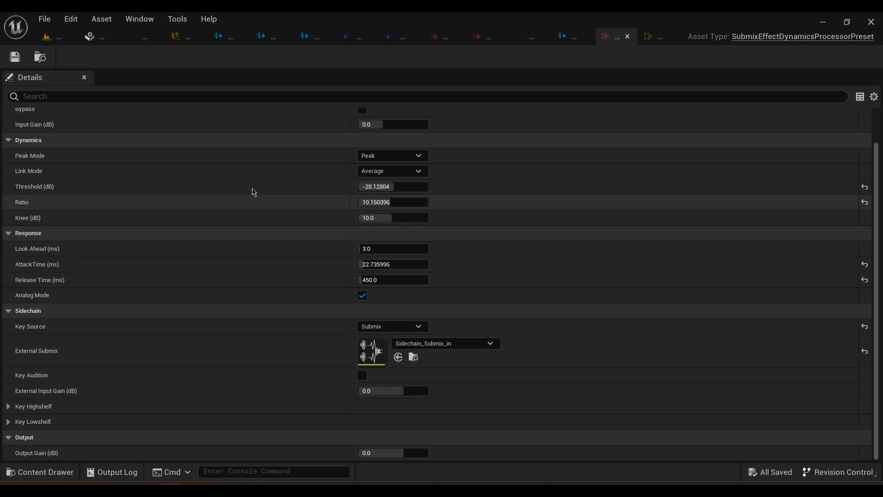
Inspect the default submix of AmbeintResponces and GeneralLoop2D in the Master sound class graph, and return to The_Arena.
left_click(193, 37)
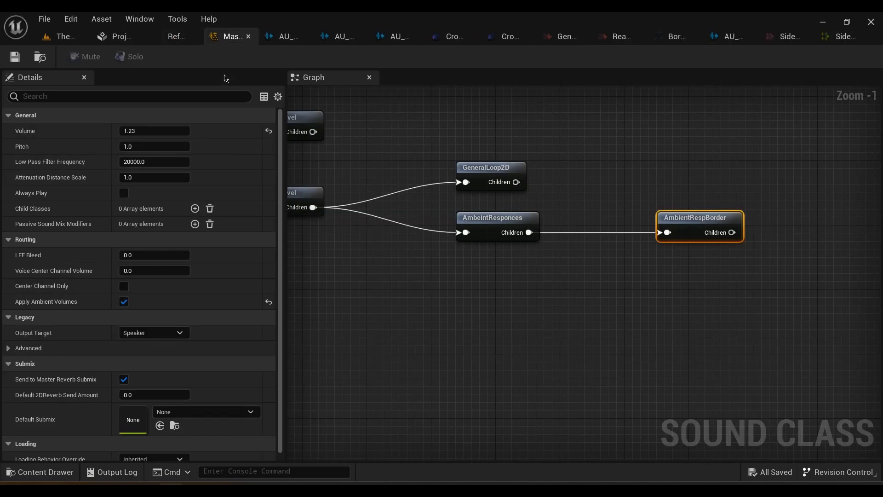
left_click(525, 243)
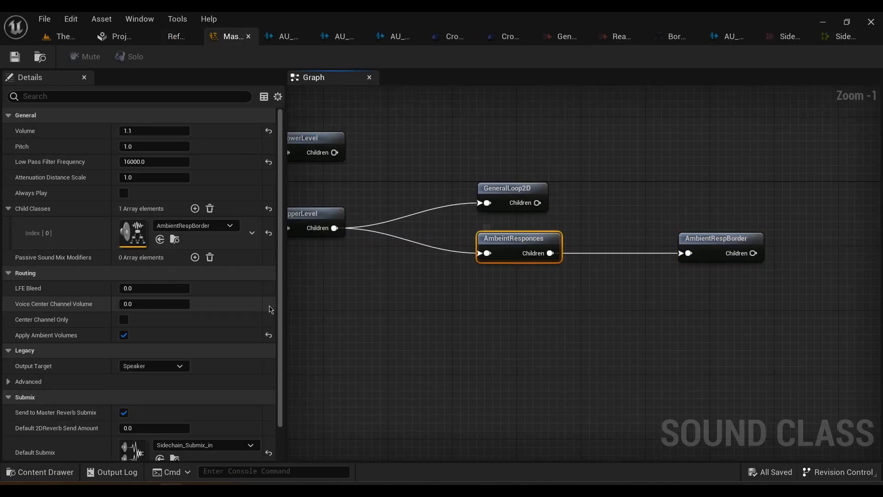
scroll(209, 424, "down", 2)
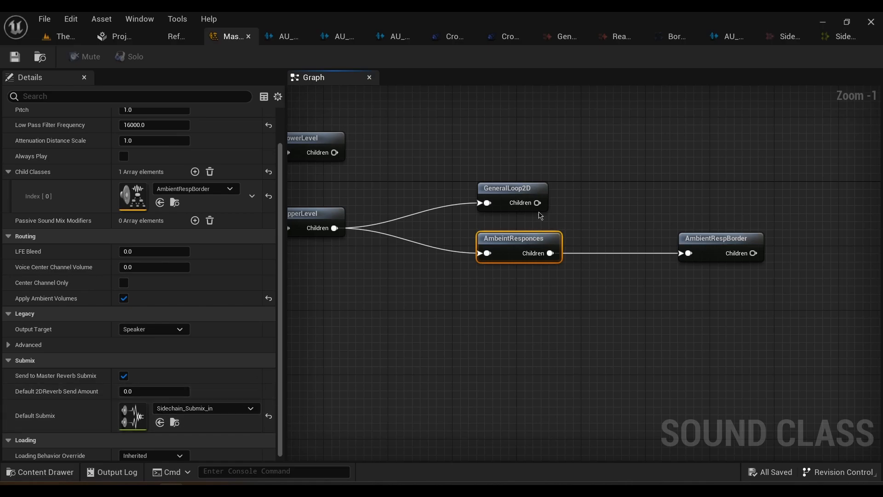
left_click(511, 187)
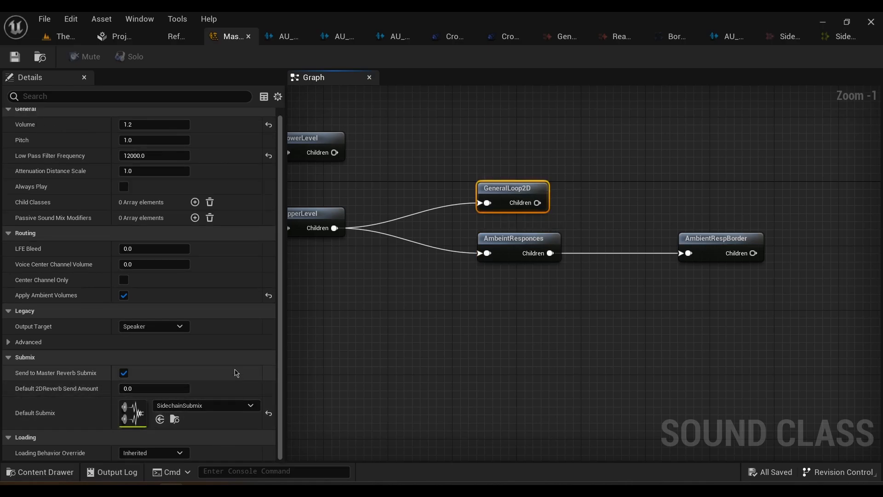
left_click(51, 46)
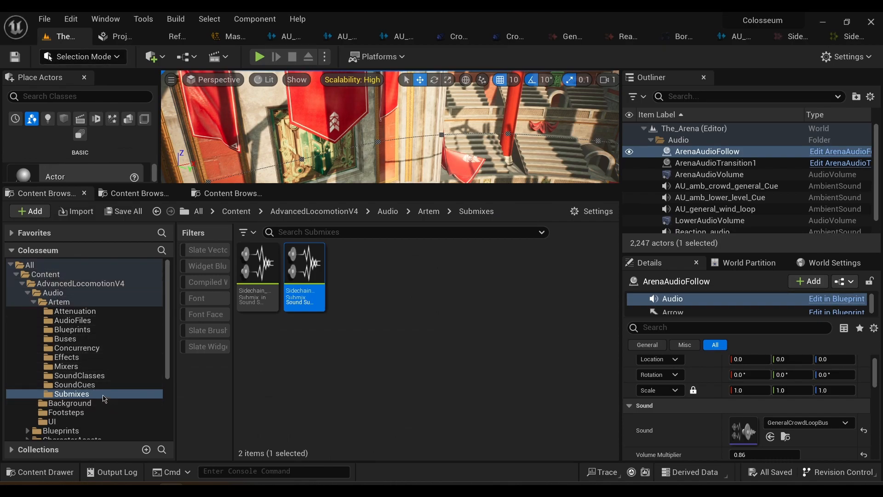
Open the transition sound mix from the Mixers folder, review its UpperLevel sound class effect and fade times, and close it.
left_click(66, 367)
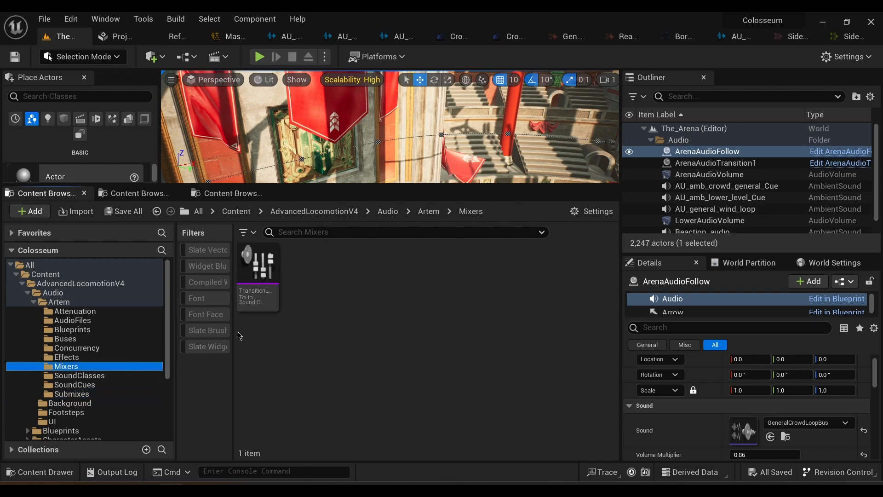
double_click(259, 295)
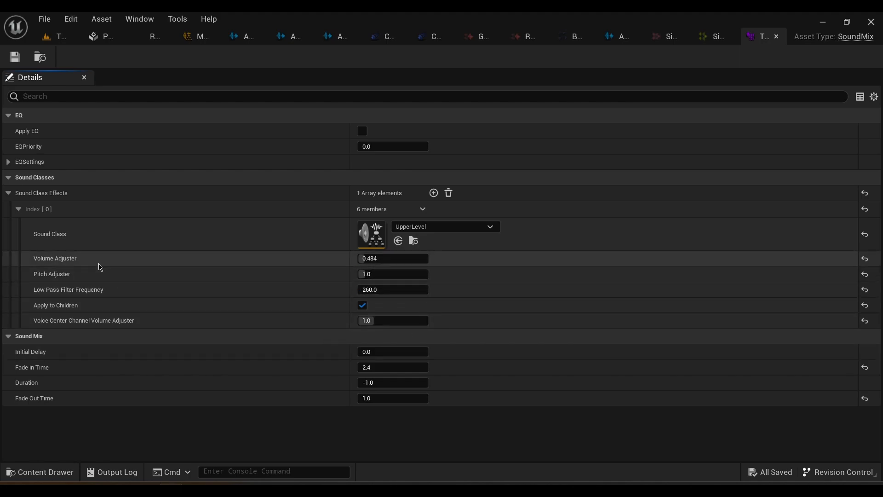
left_click(777, 38)
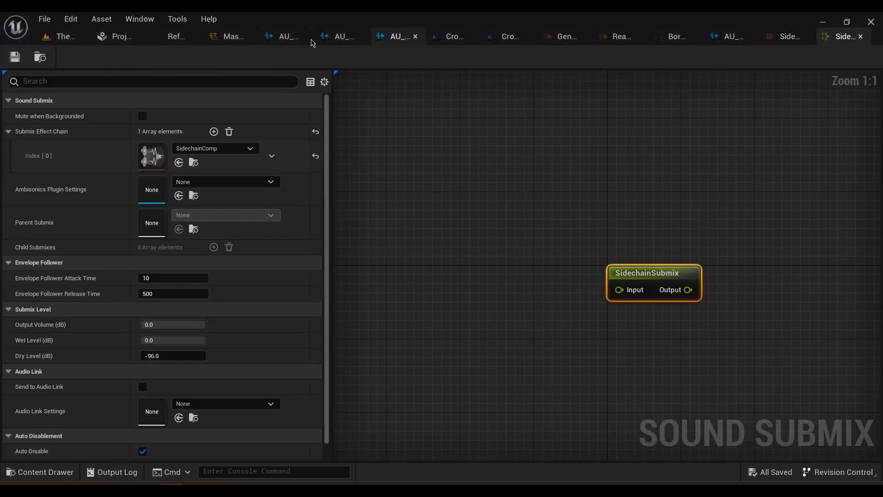
Return to The_Arena, show the Submixes folder and enlarge the level viewport by shrinking the Content Browser.
left_click(35, 36)
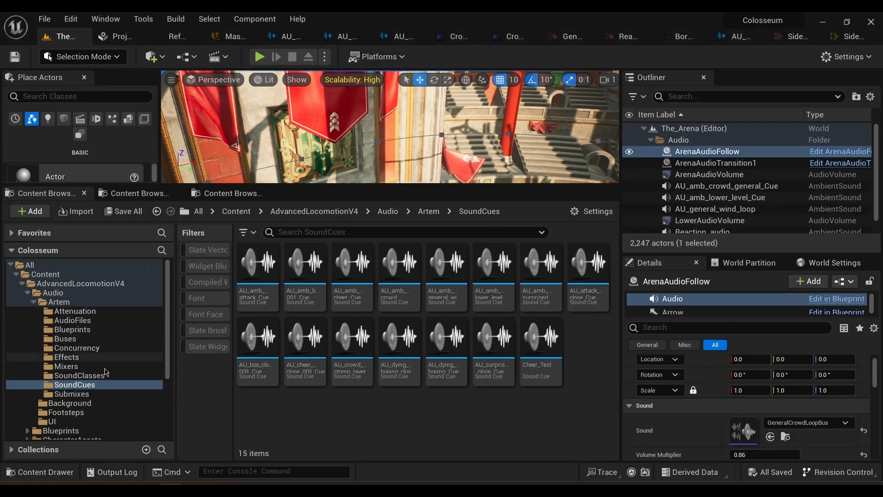
left_click(87, 395)
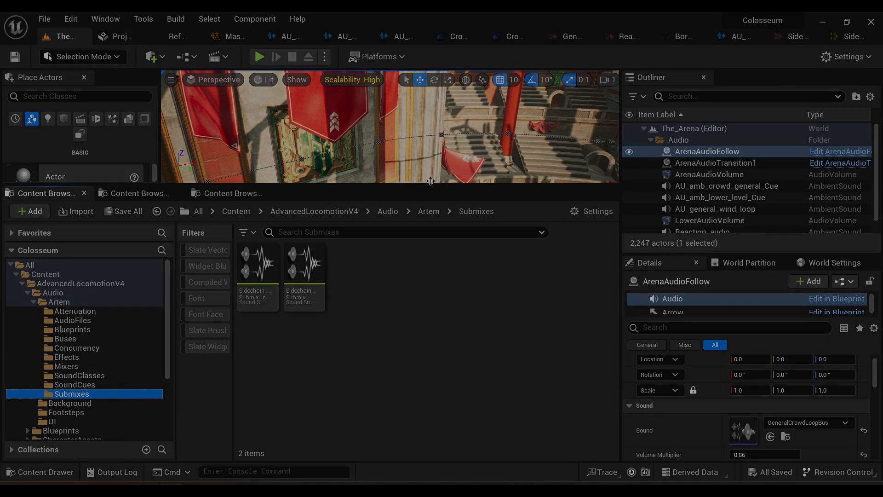
left_click_drag(433, 185, 436, 320)
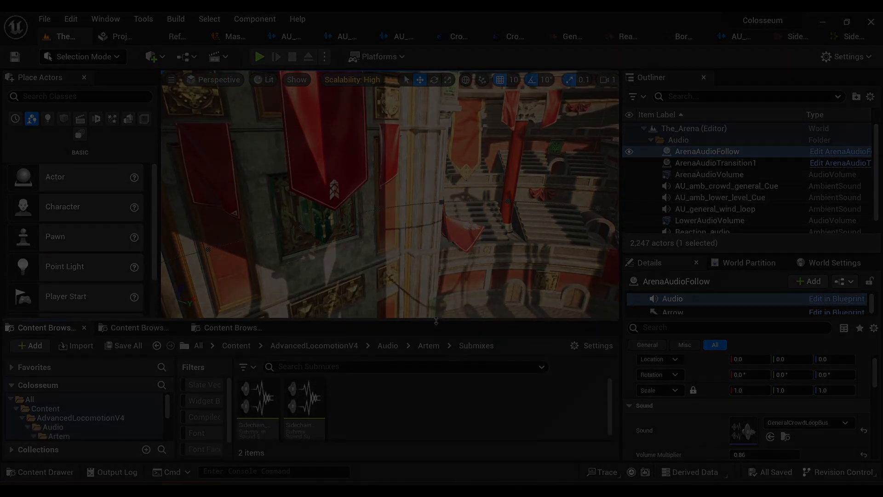